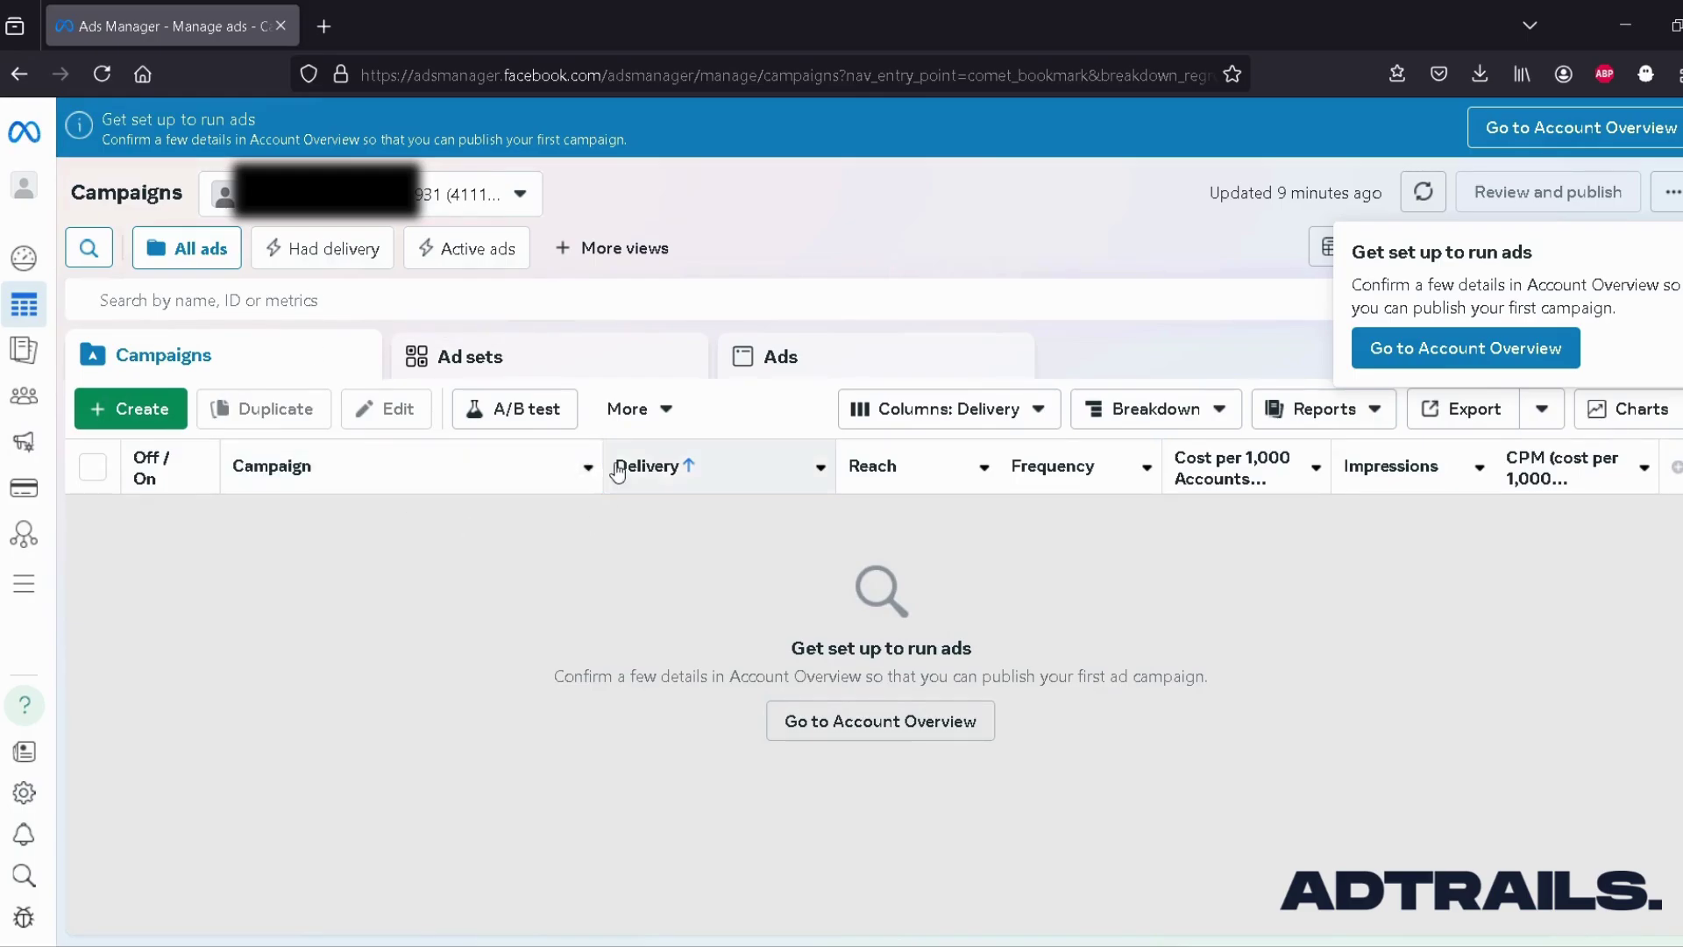
Step: Create a new campaign with the Auction buying type, the Sales objective and the manual sales campaign setup
mouse_move(739, 465)
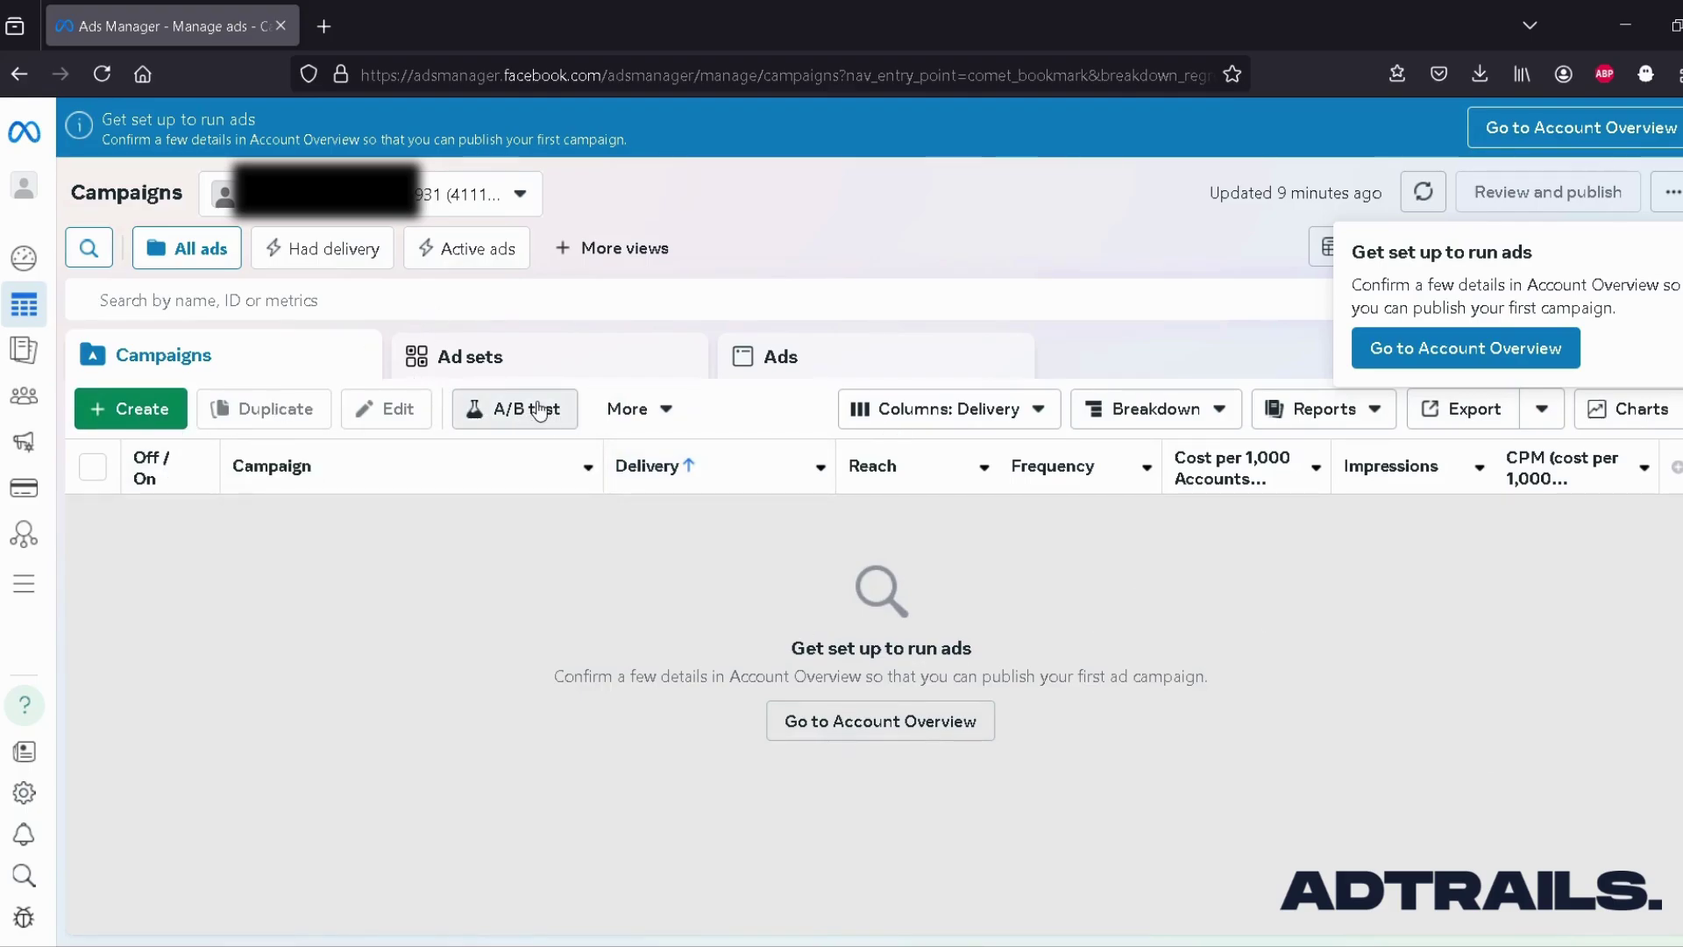
click(117, 424)
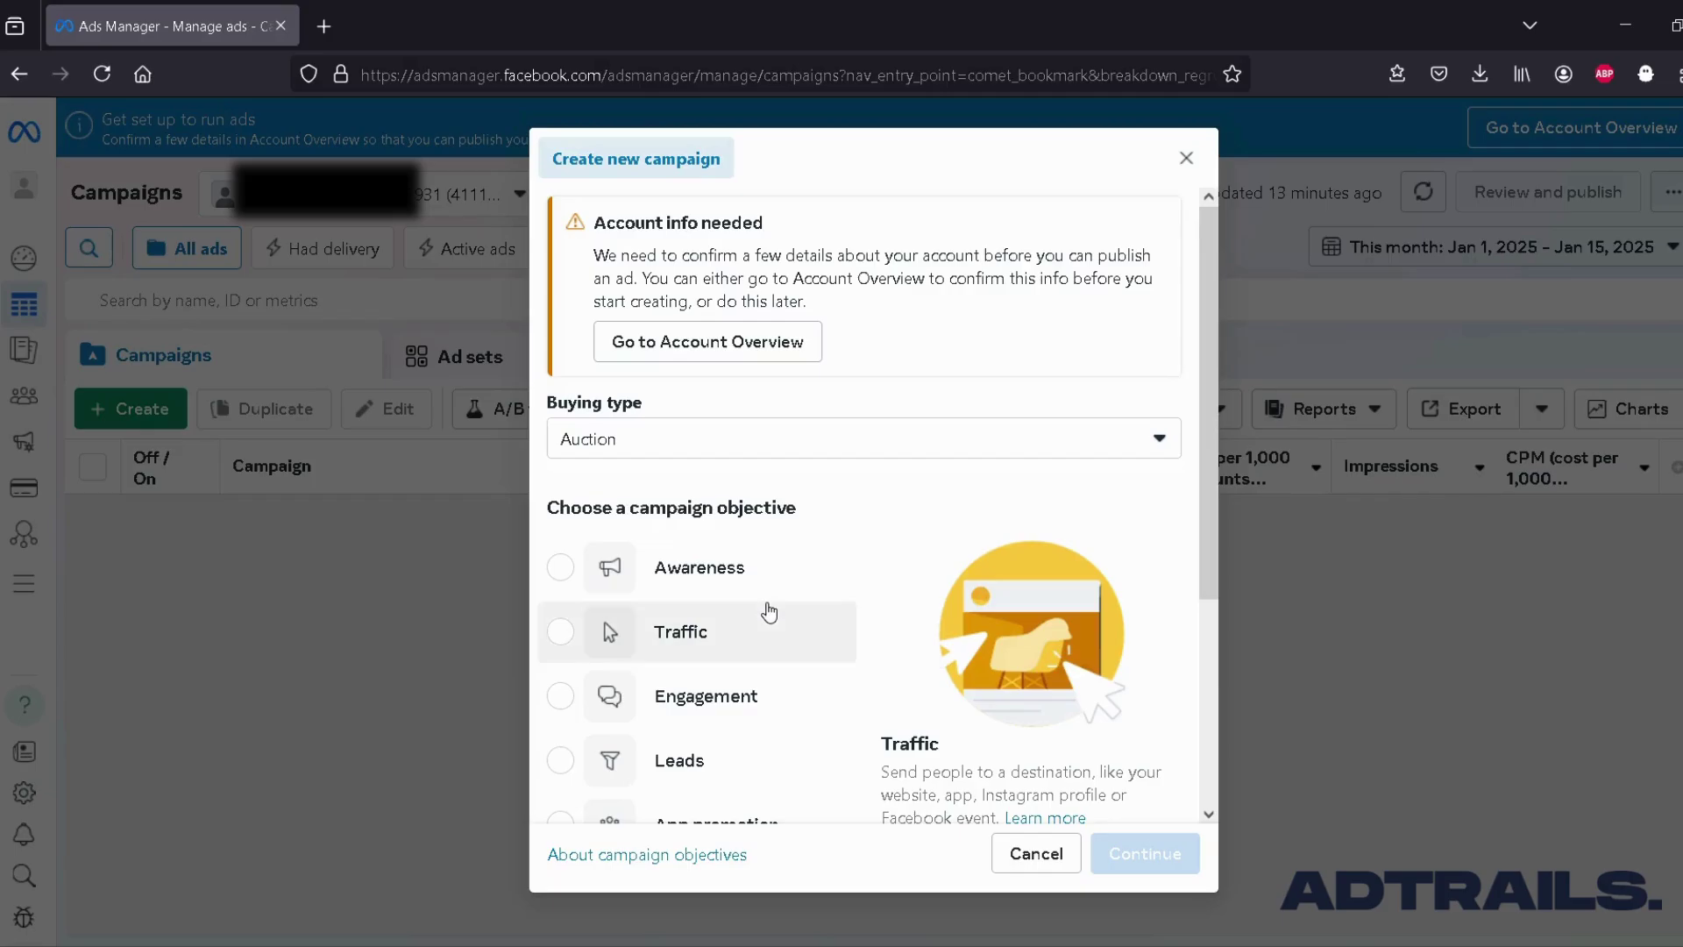
click(693, 439)
click(649, 478)
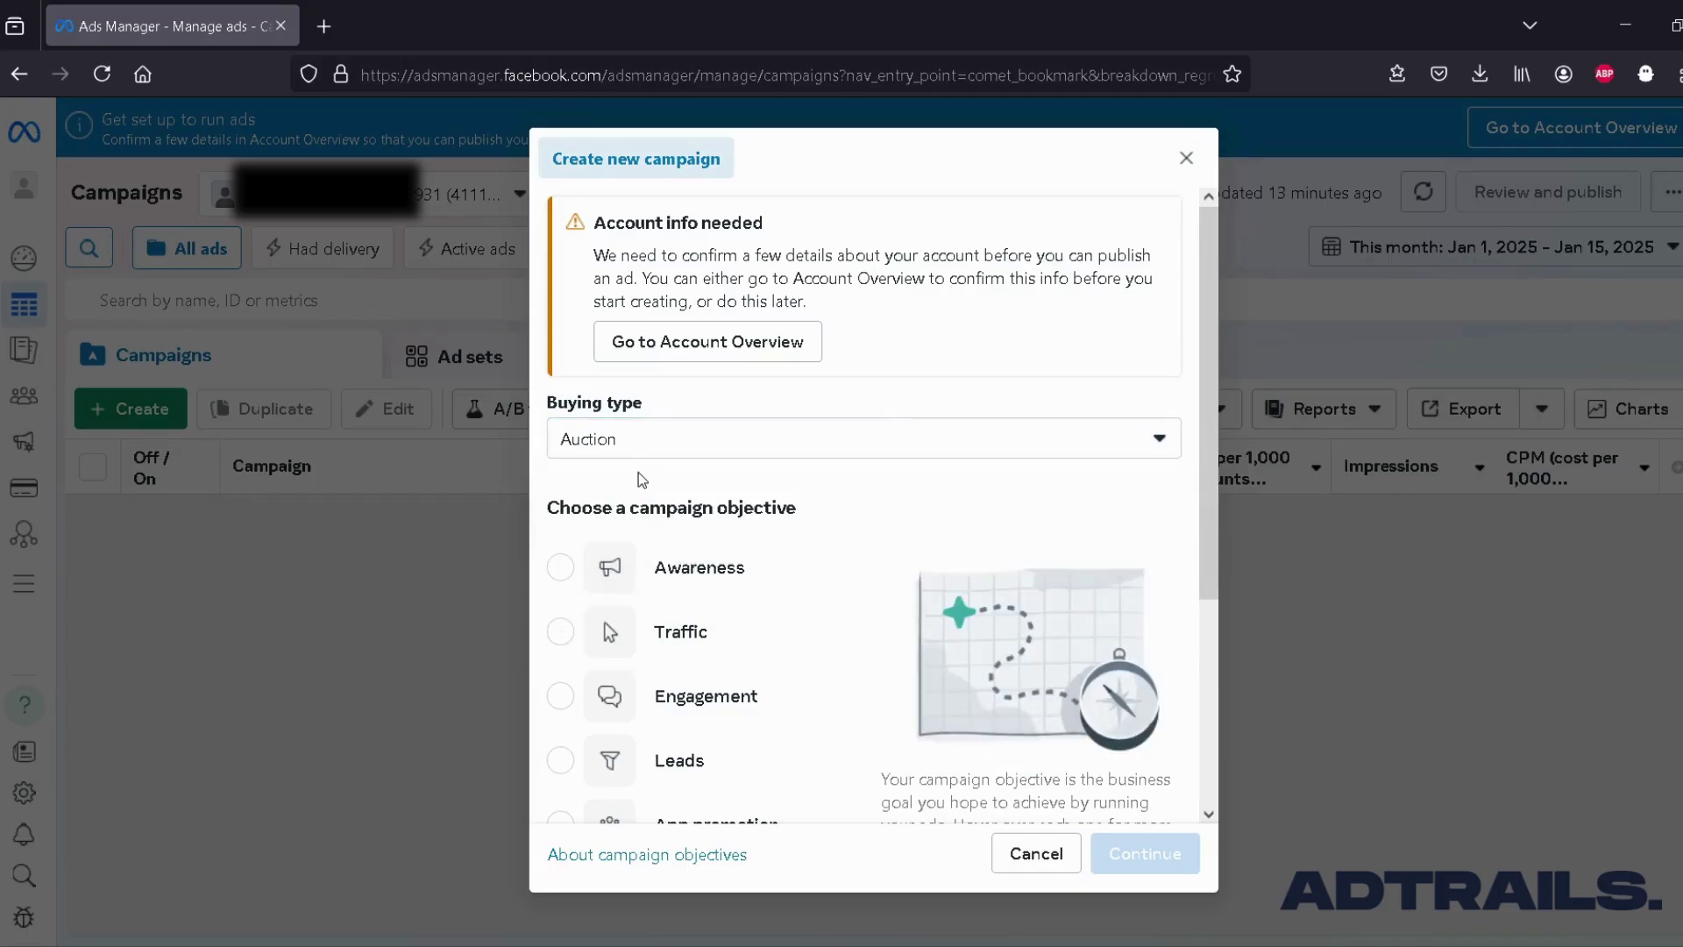
scroll(751, 500, down, 2)
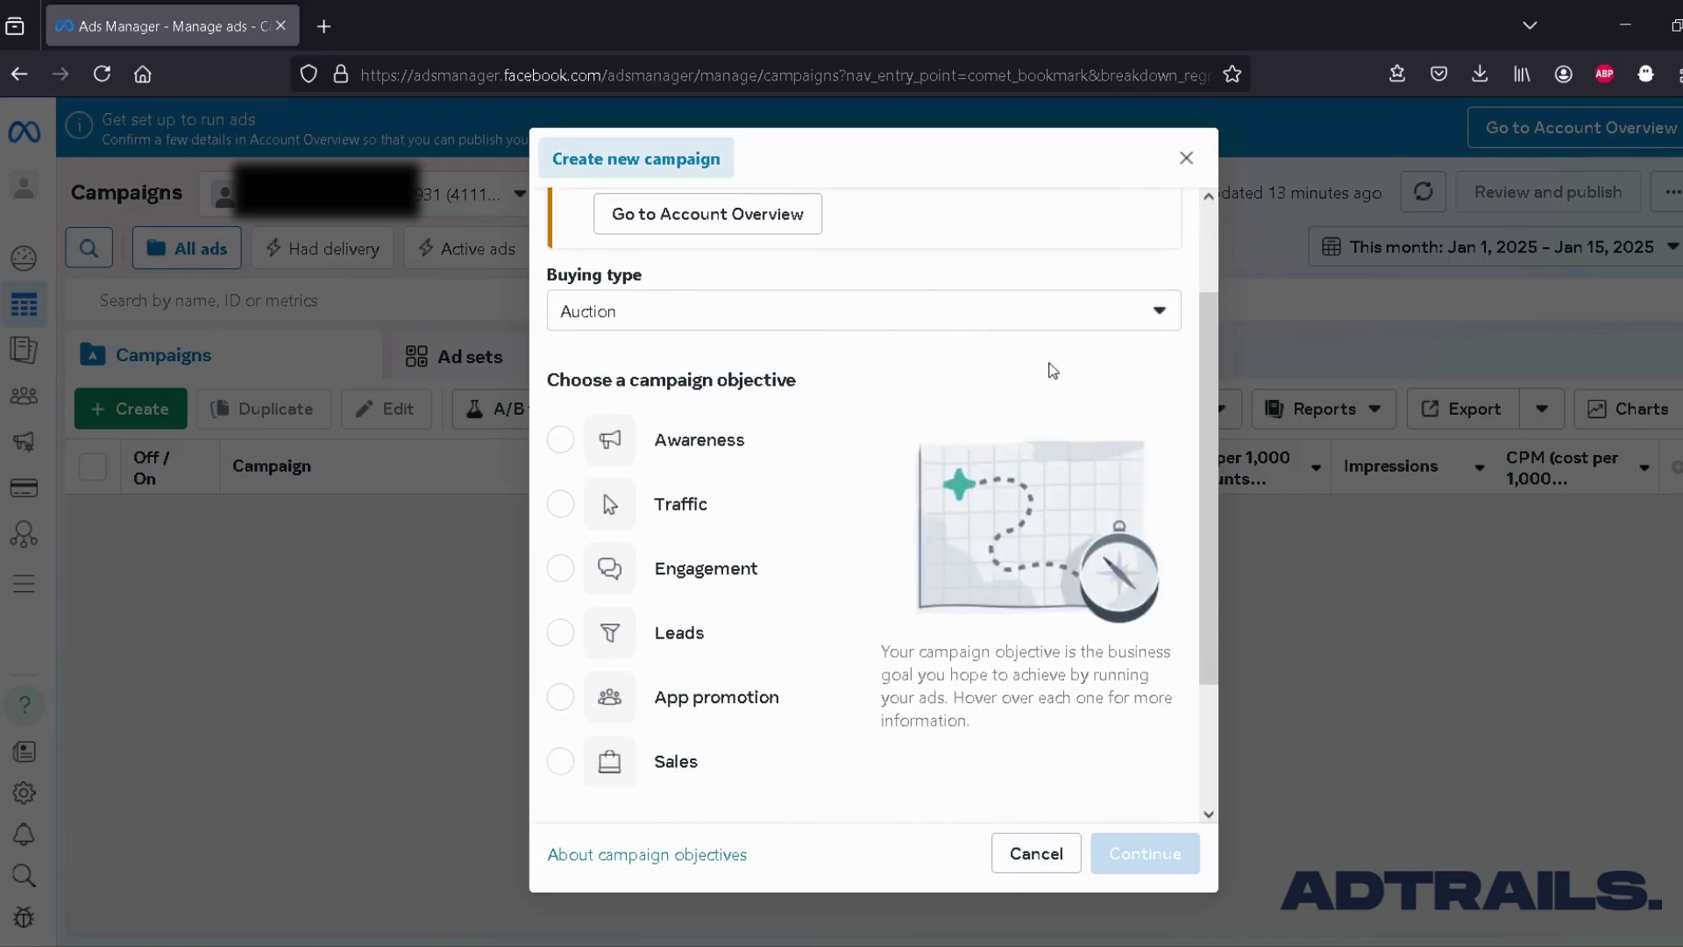
scroll(827, 361, down, 1)
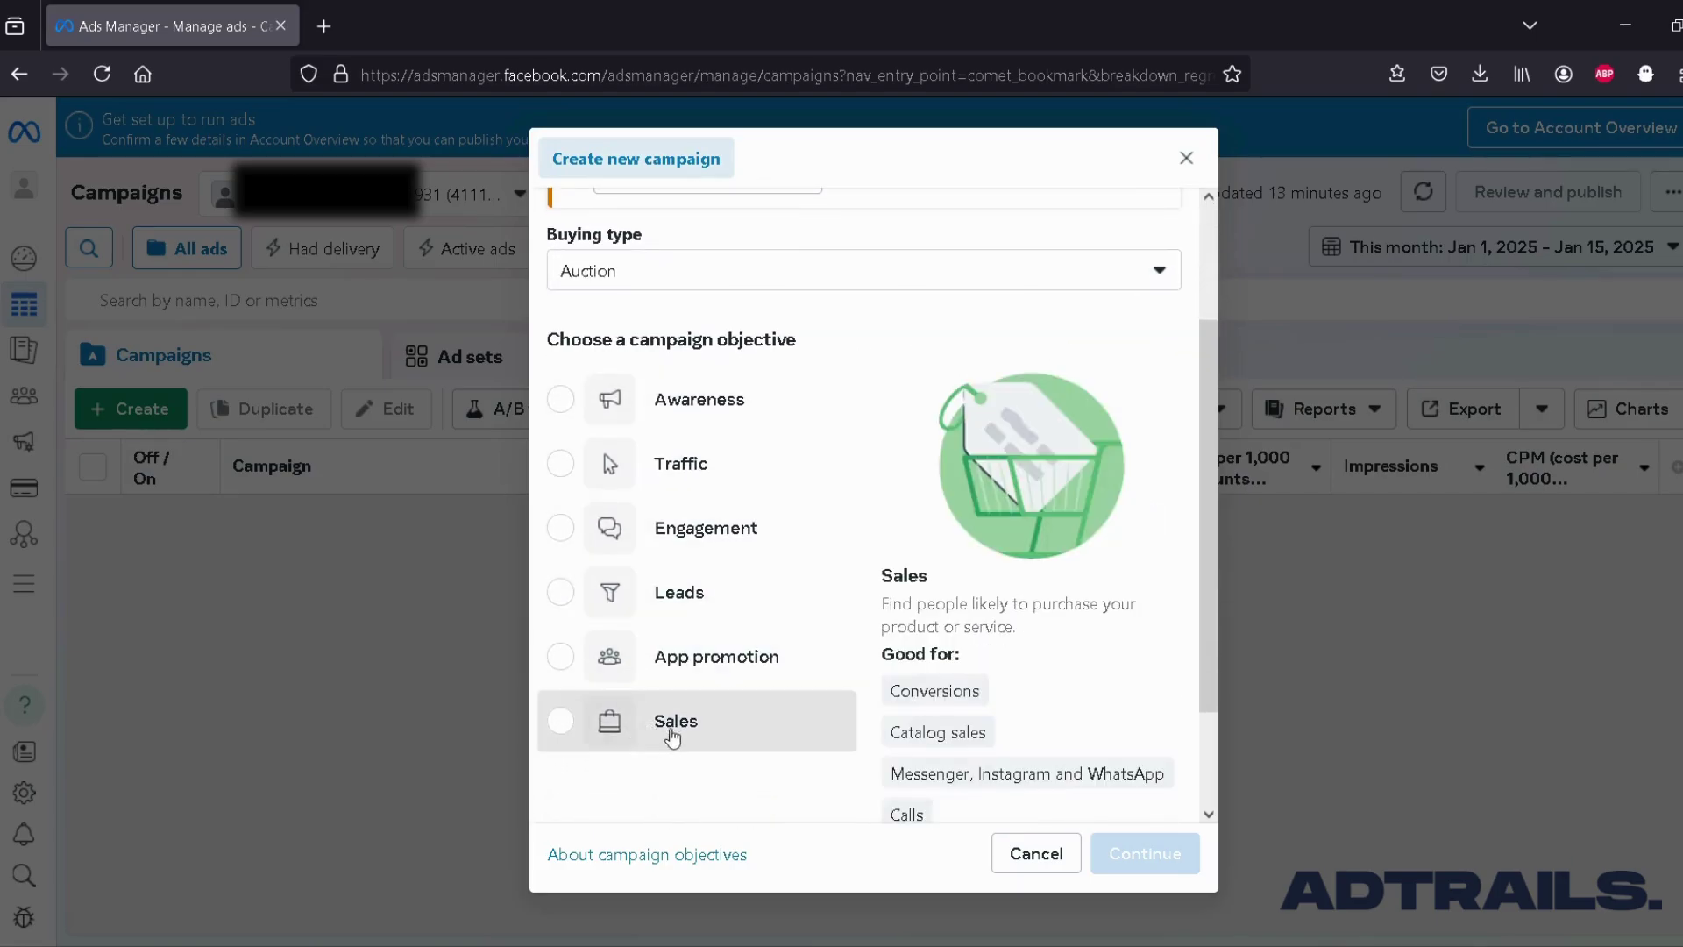
click(670, 723)
click(1145, 853)
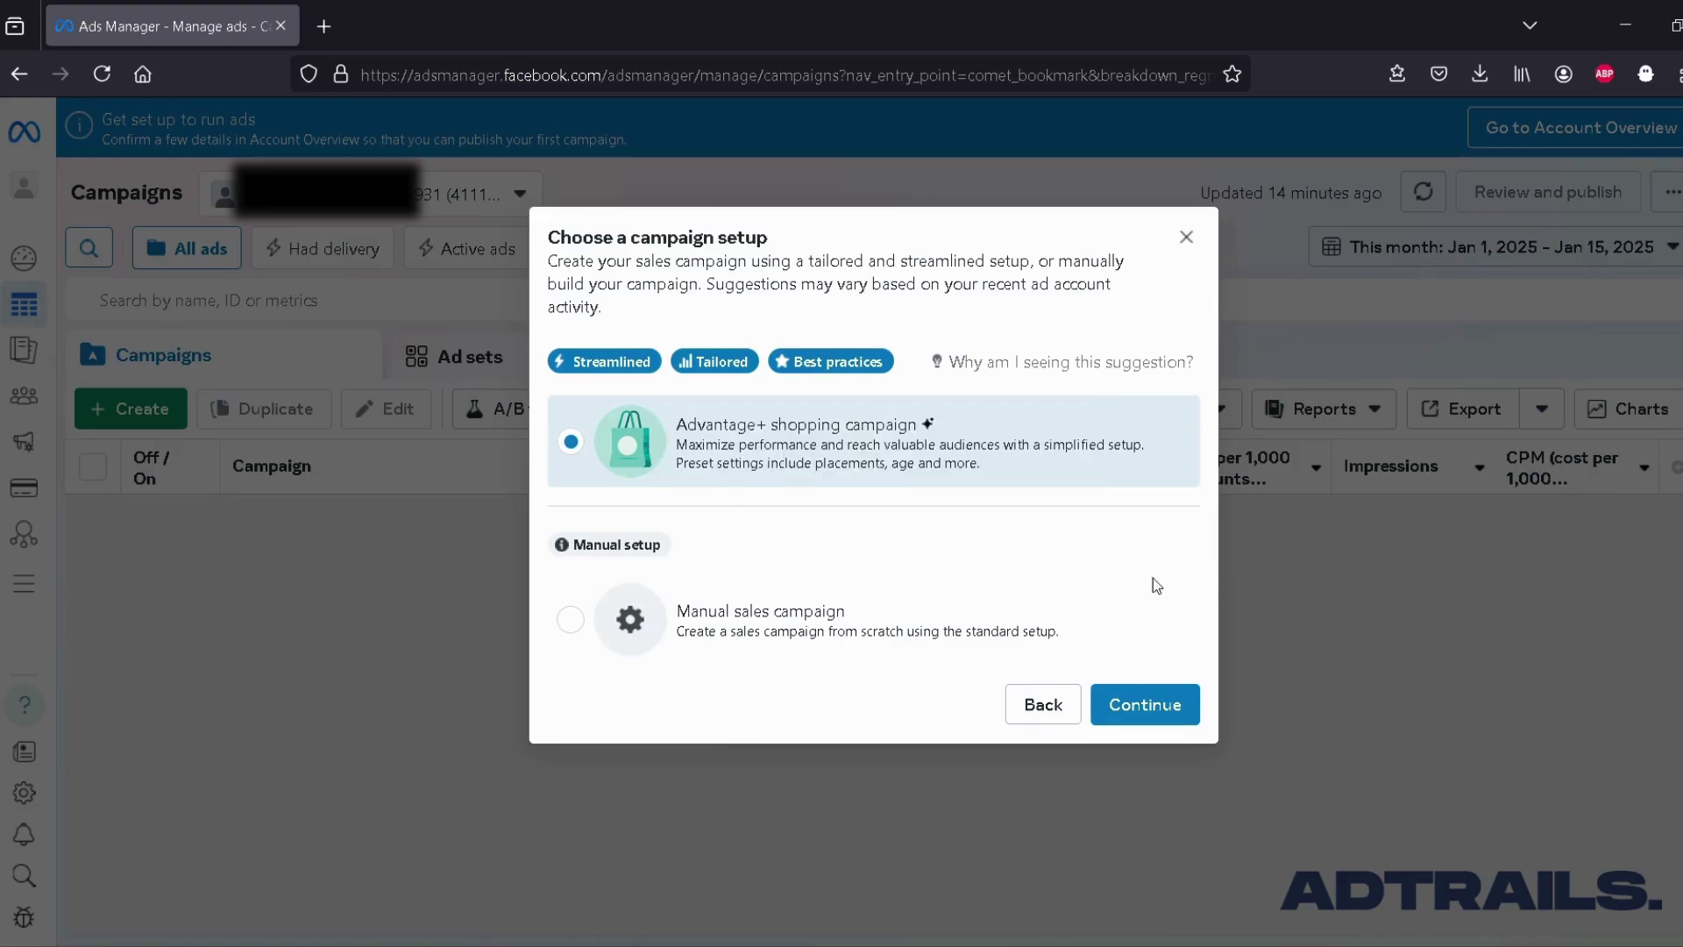
click(932, 600)
click(1144, 708)
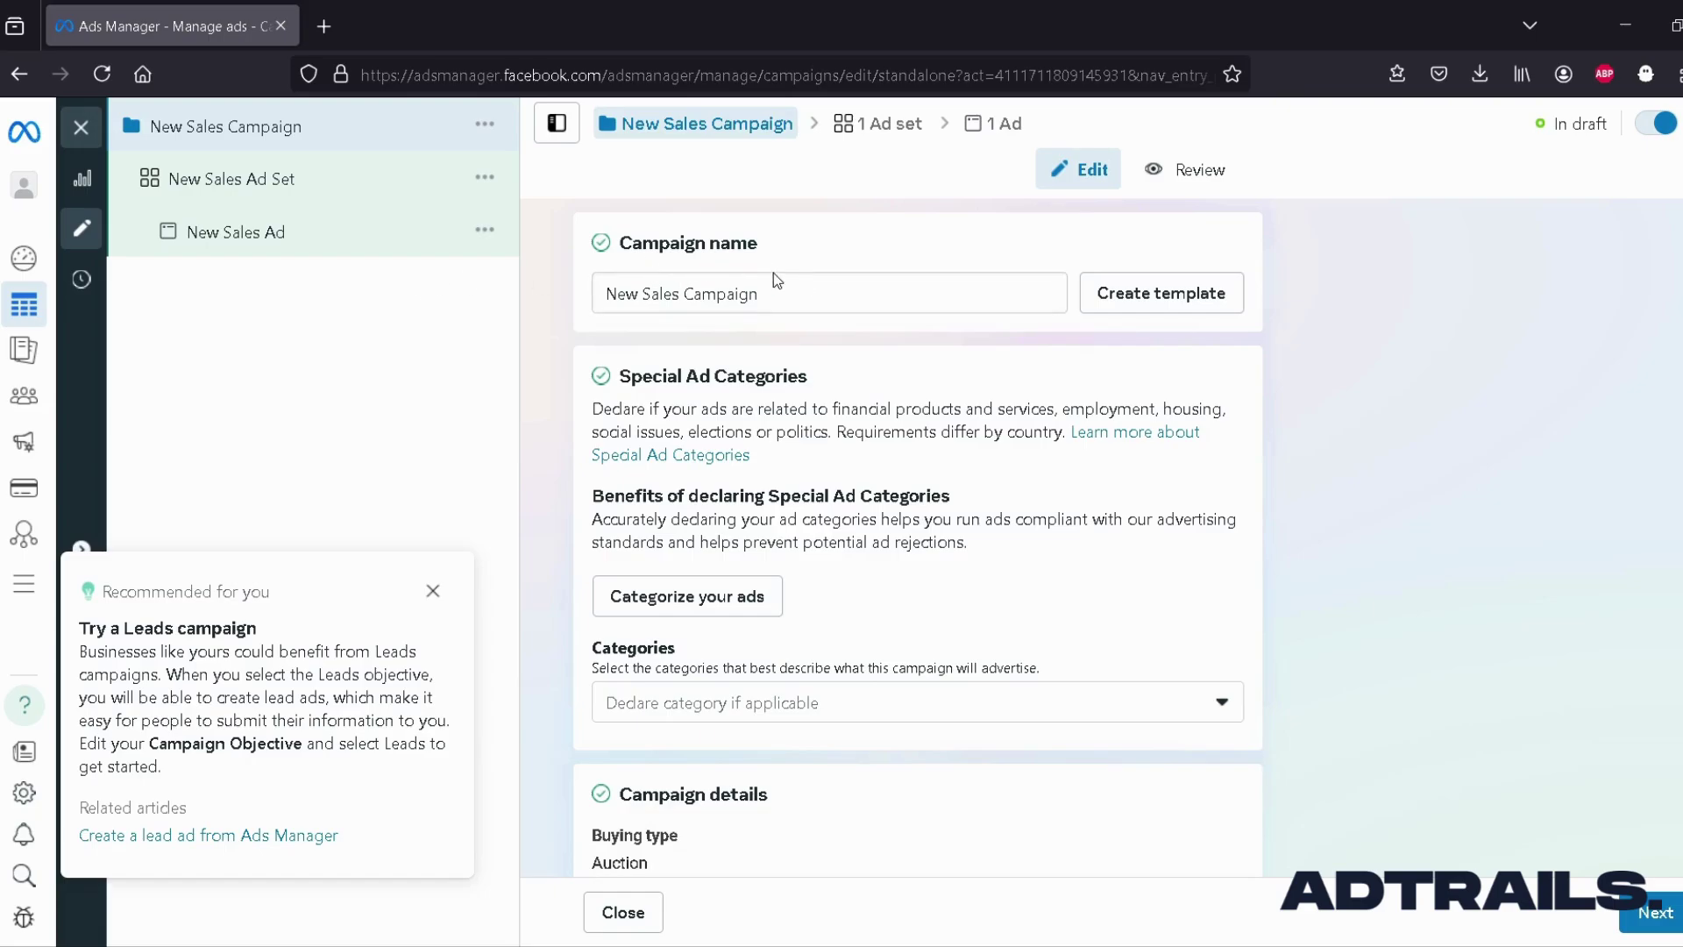
Step: Rename the campaign to 11111
triple_click(788, 295)
text(11111)
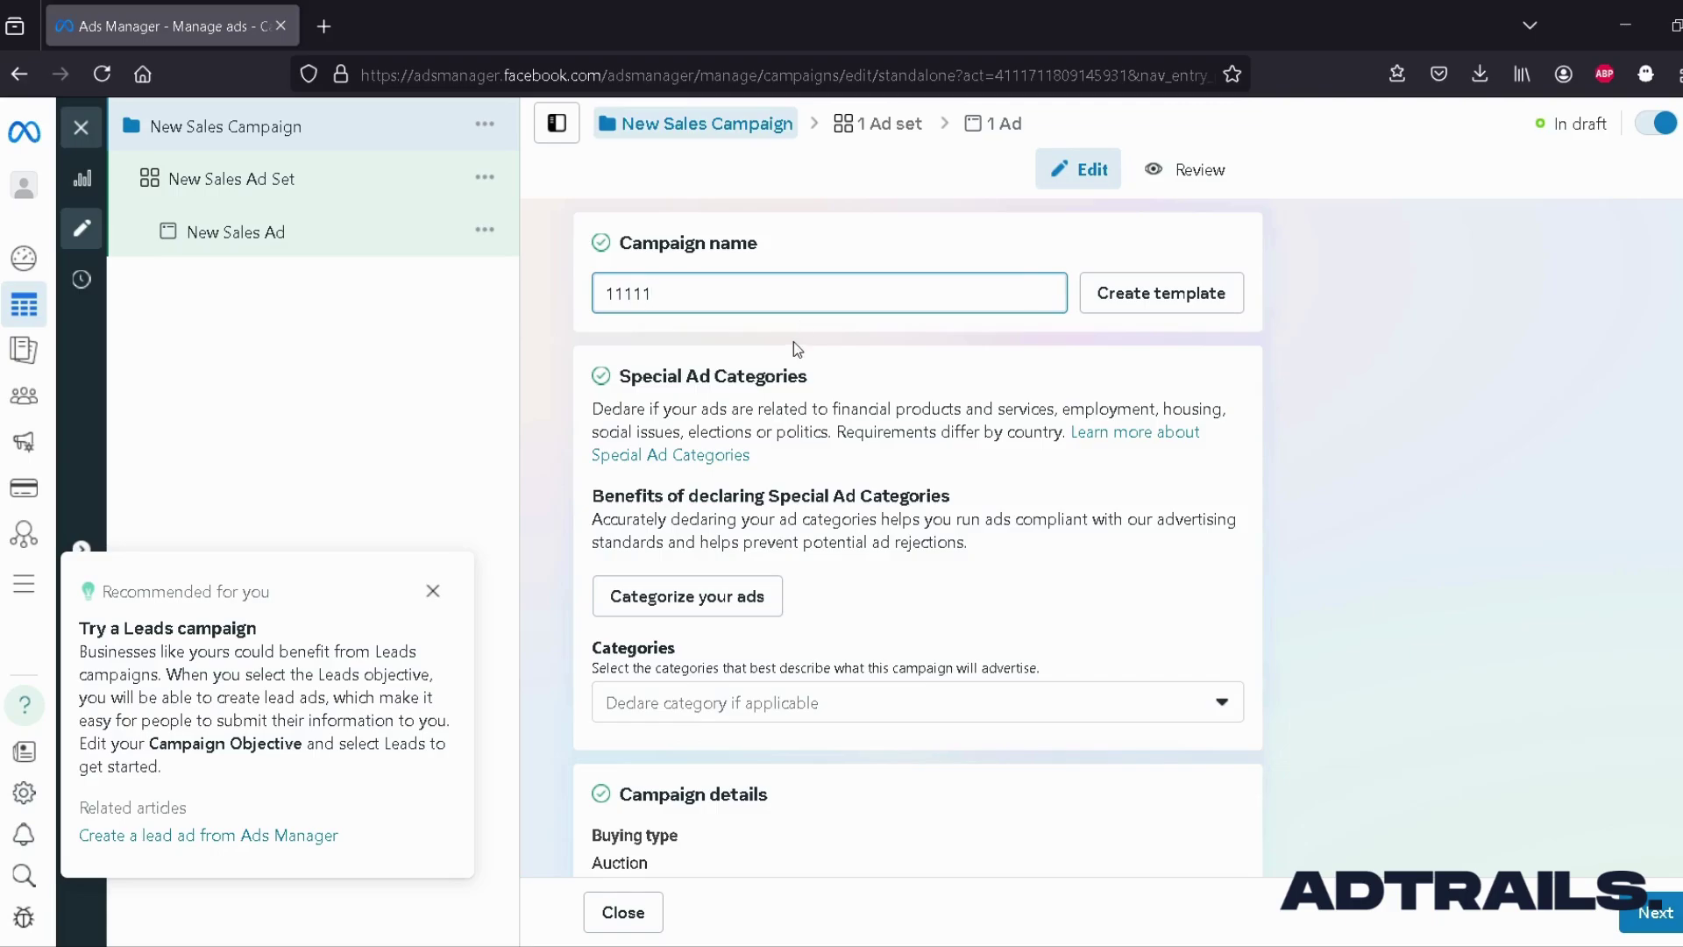
Step: Review the campaign's details, Advantage+ catalog ads, Advantage campaign budget, A/B test and reporting settings
scroll(792, 350, down, 5)
scroll(792, 350, down, 2)
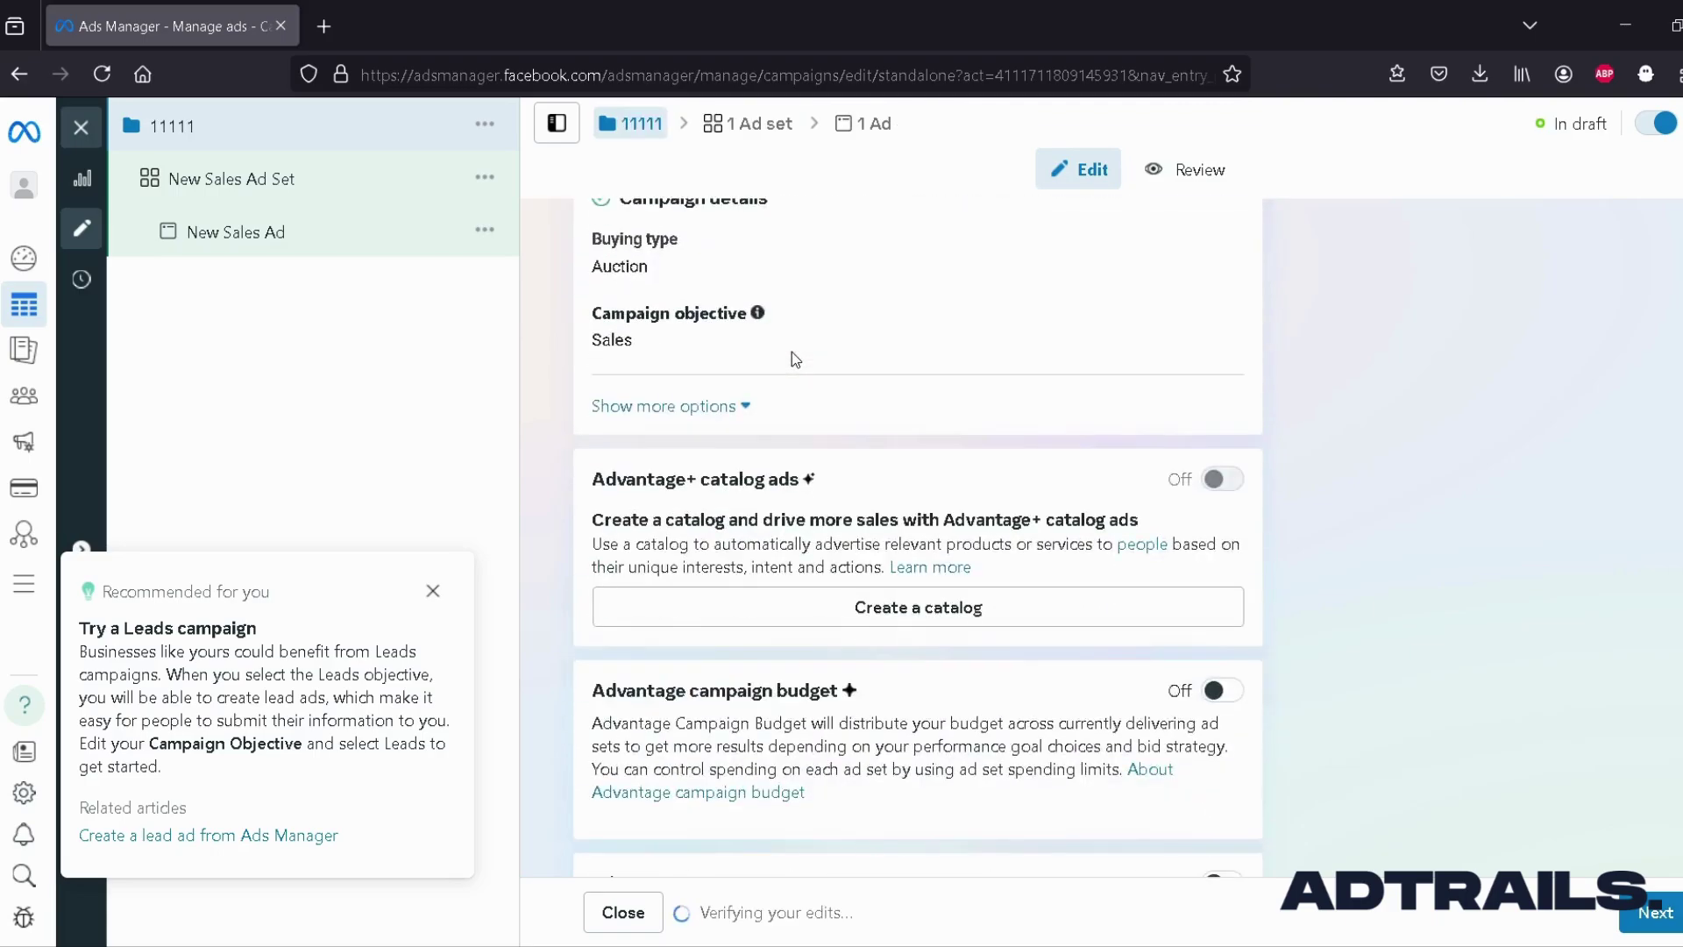
scroll(896, 352, up, 2)
scroll(1060, 317, down, 2)
scroll(1065, 326, down, 4)
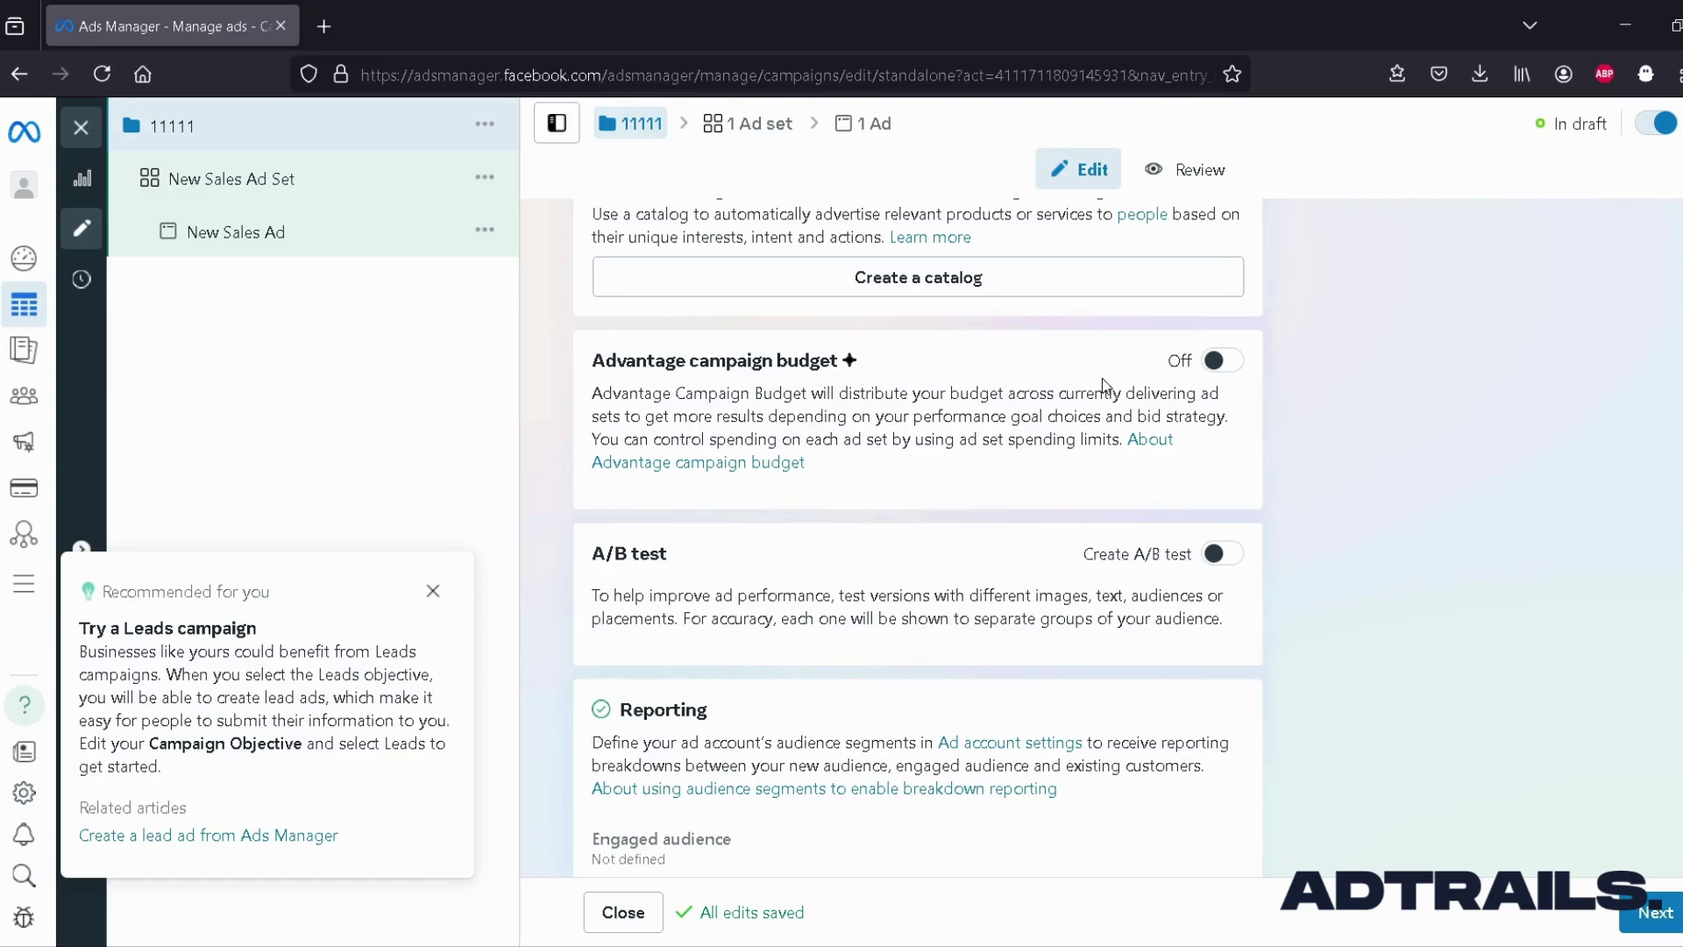
scroll(825, 419, down, 1)
scroll(825, 419, down, 1)
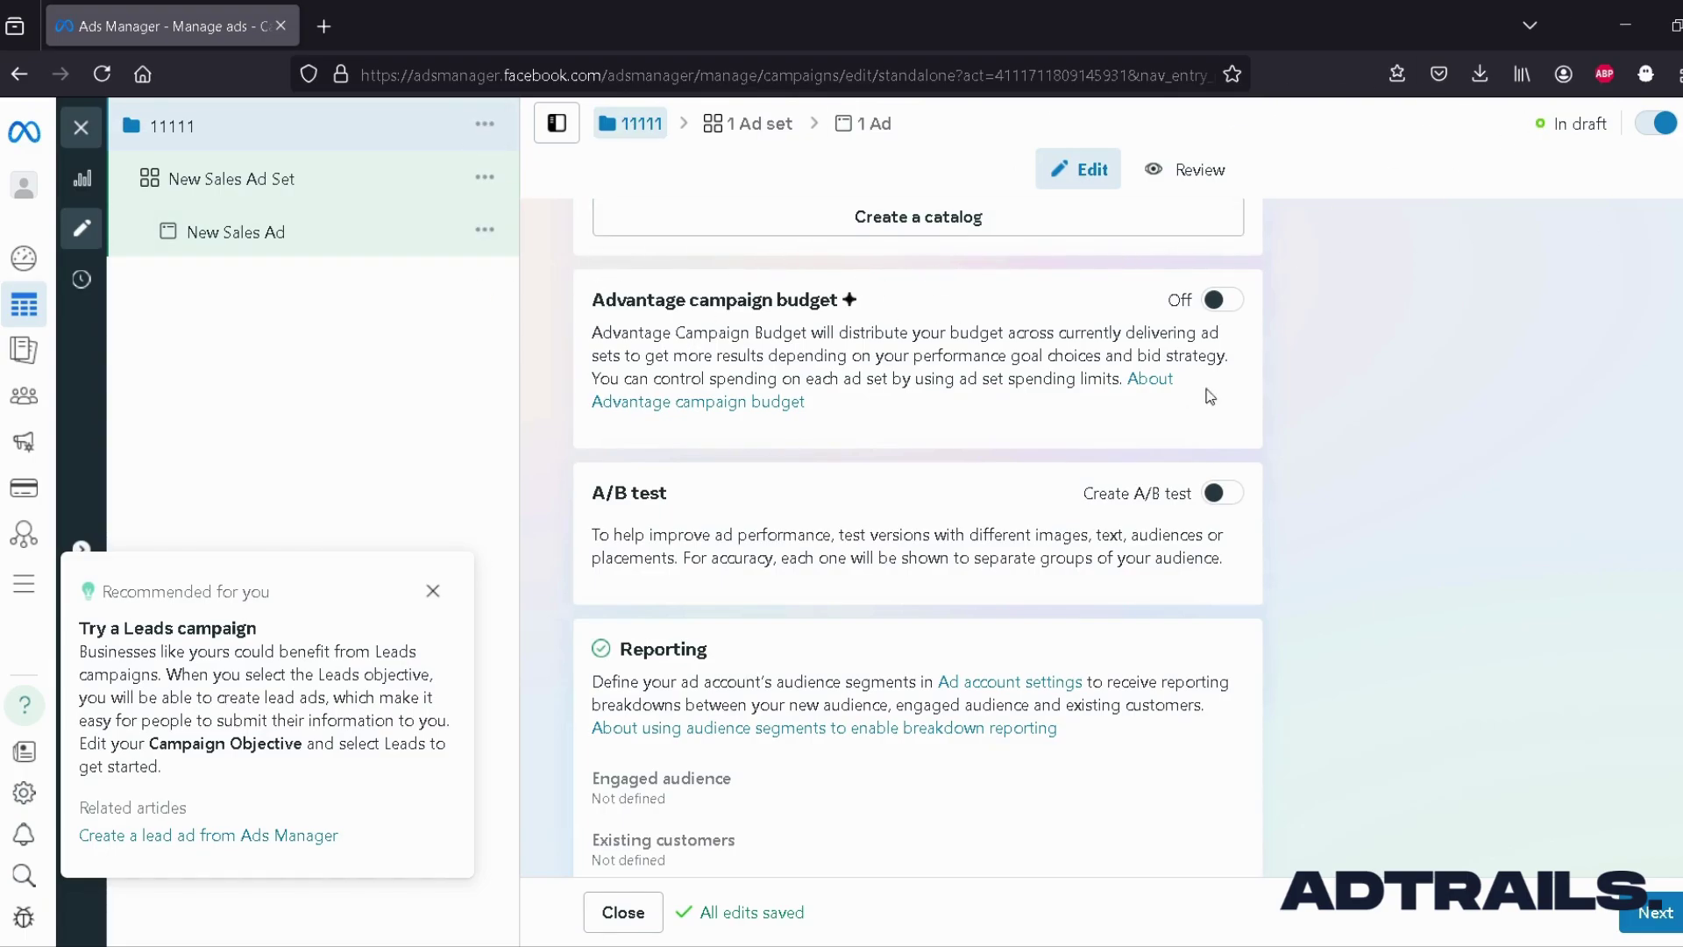
scroll(892, 436, down, 1)
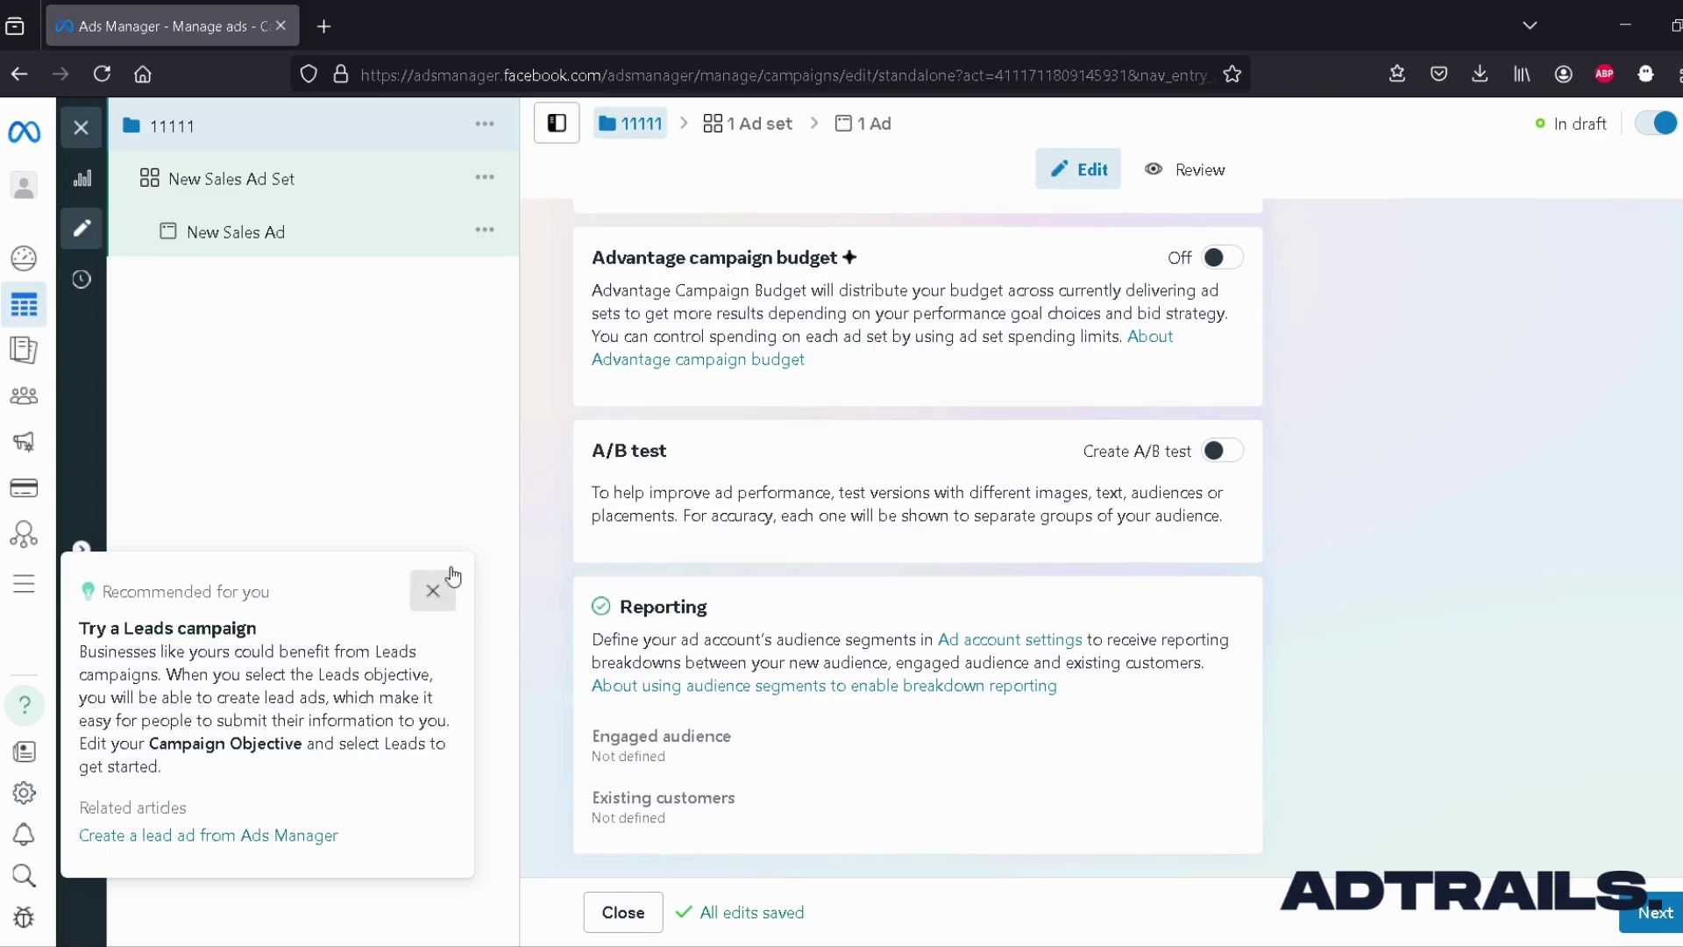
Step: Dismiss the Leads campaign recommendation, then proceed to the ad set and rename it sdsdsdsds
click(432, 590)
click(1653, 912)
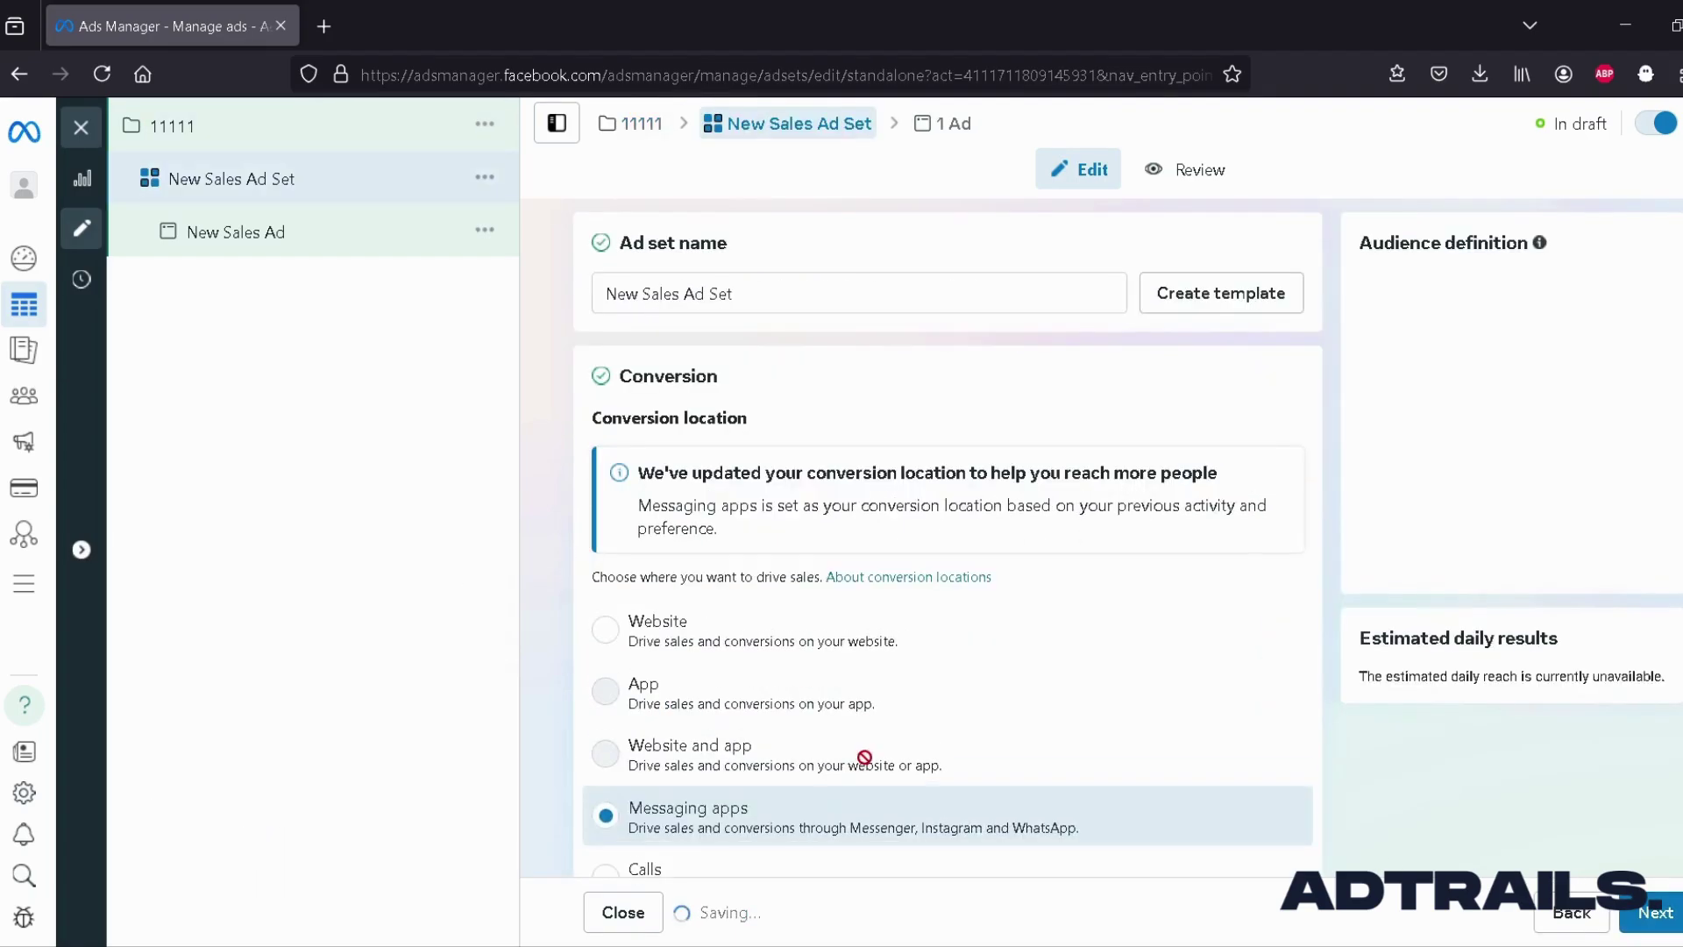
click(748, 259)
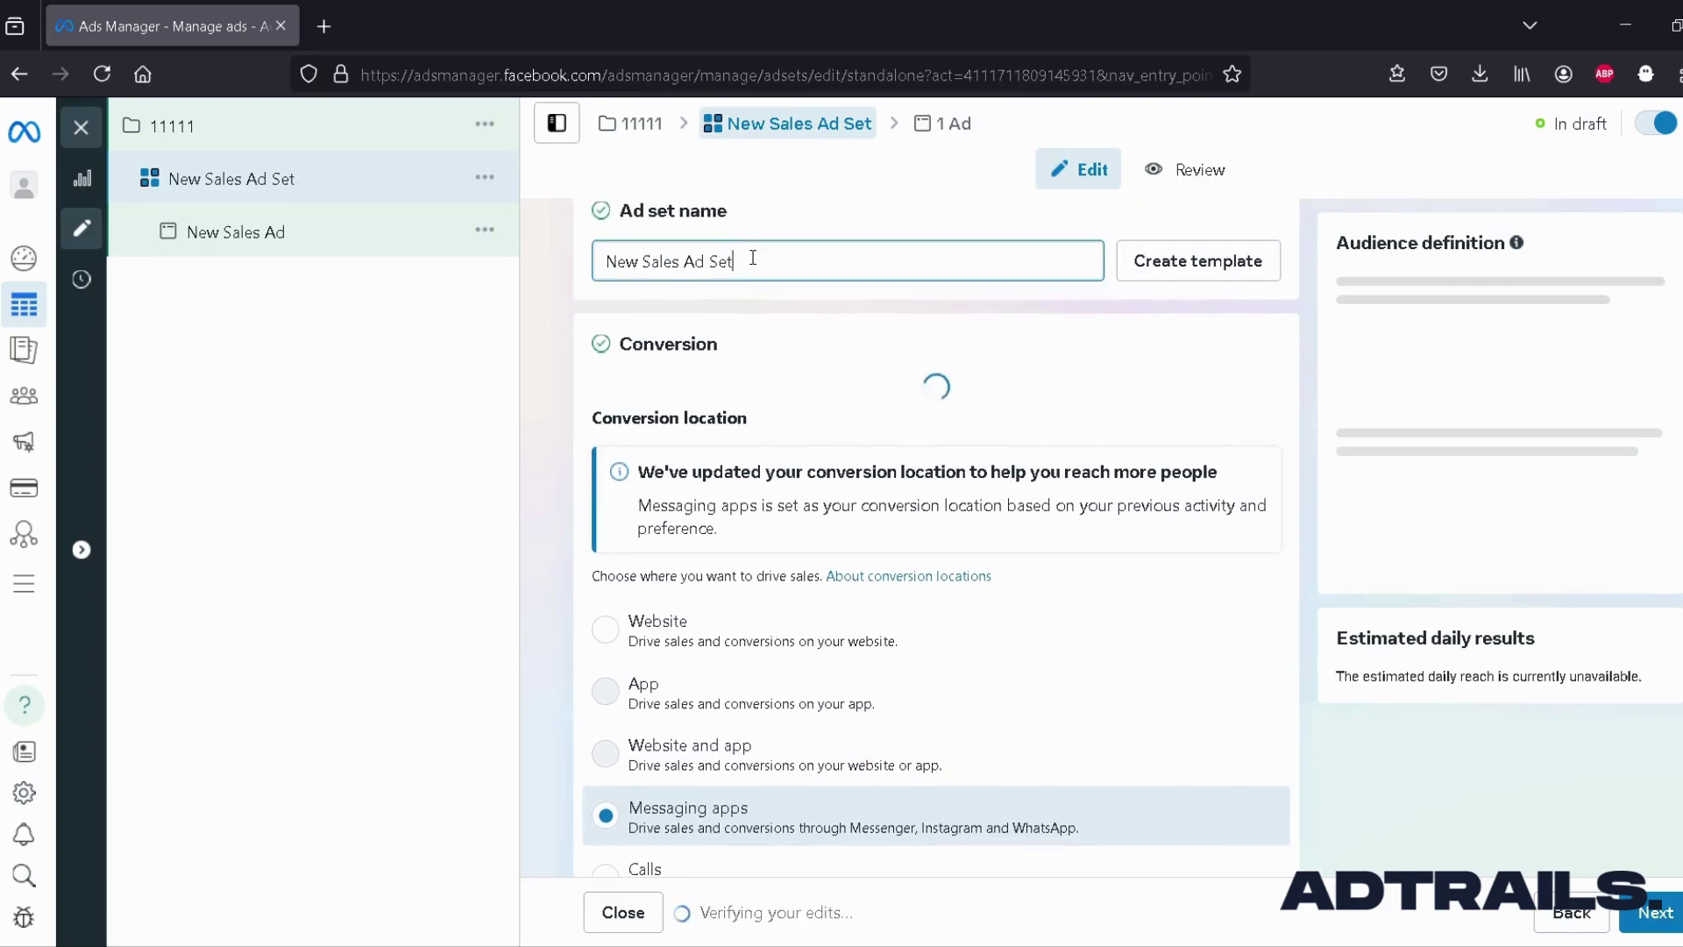
key(ctrl+a)
text(sadtrailsfb)
Step: Set the ad set's conversion location to Website
scroll(789, 444, down, 3)
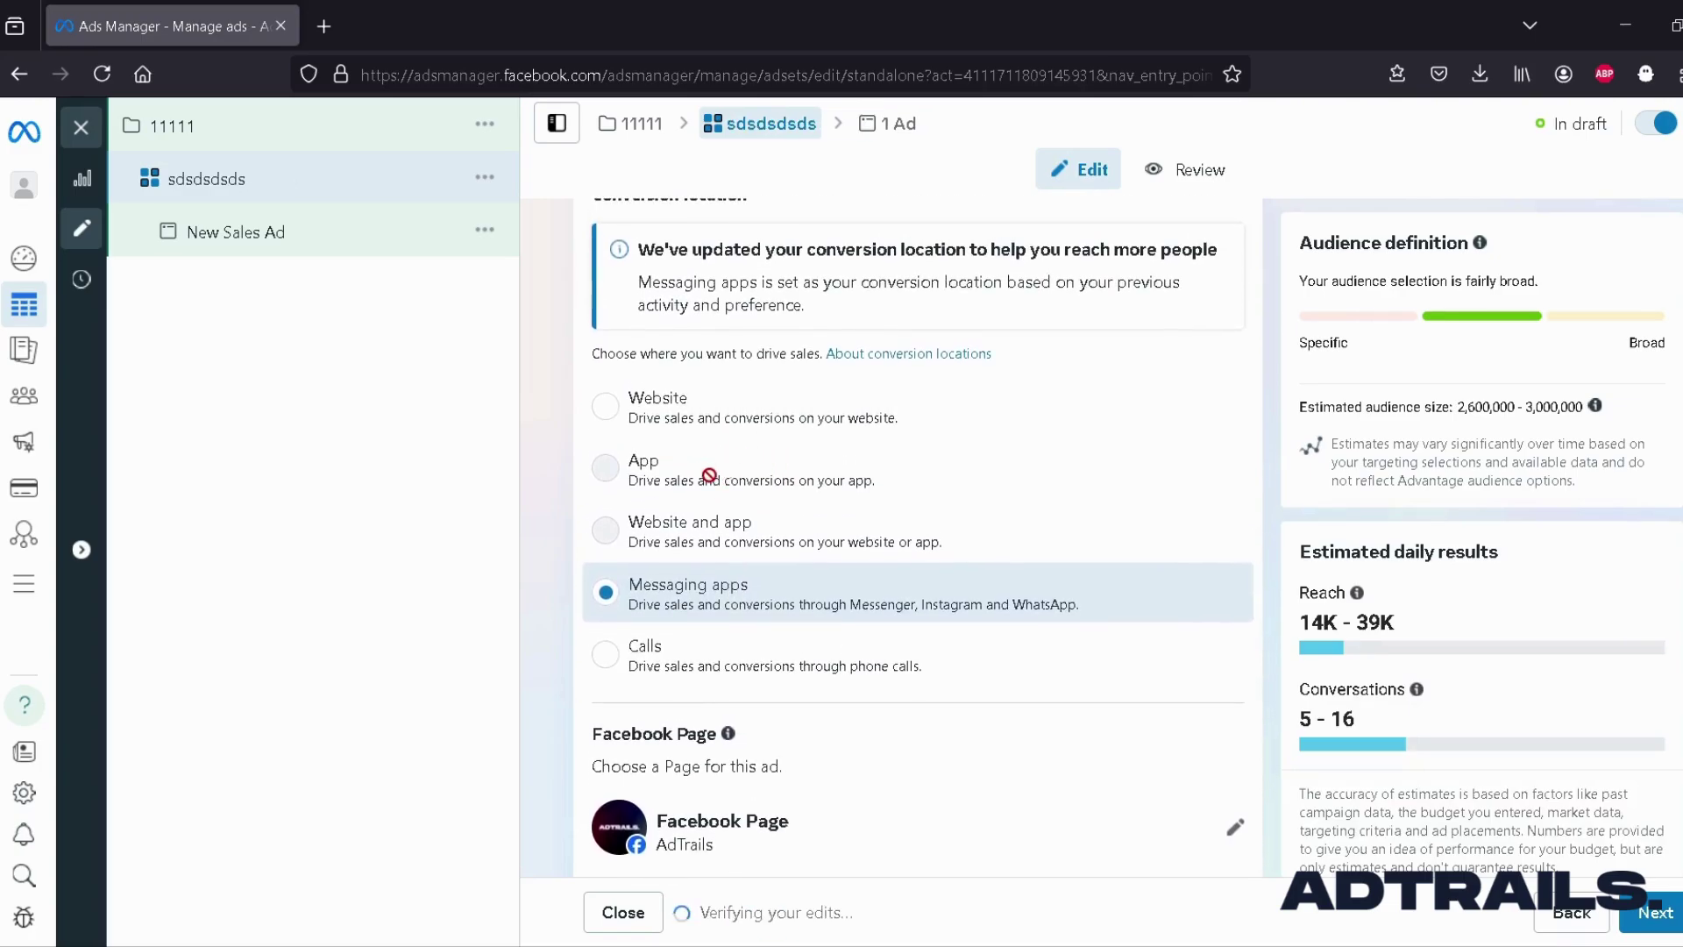
mouse_move(709, 474)
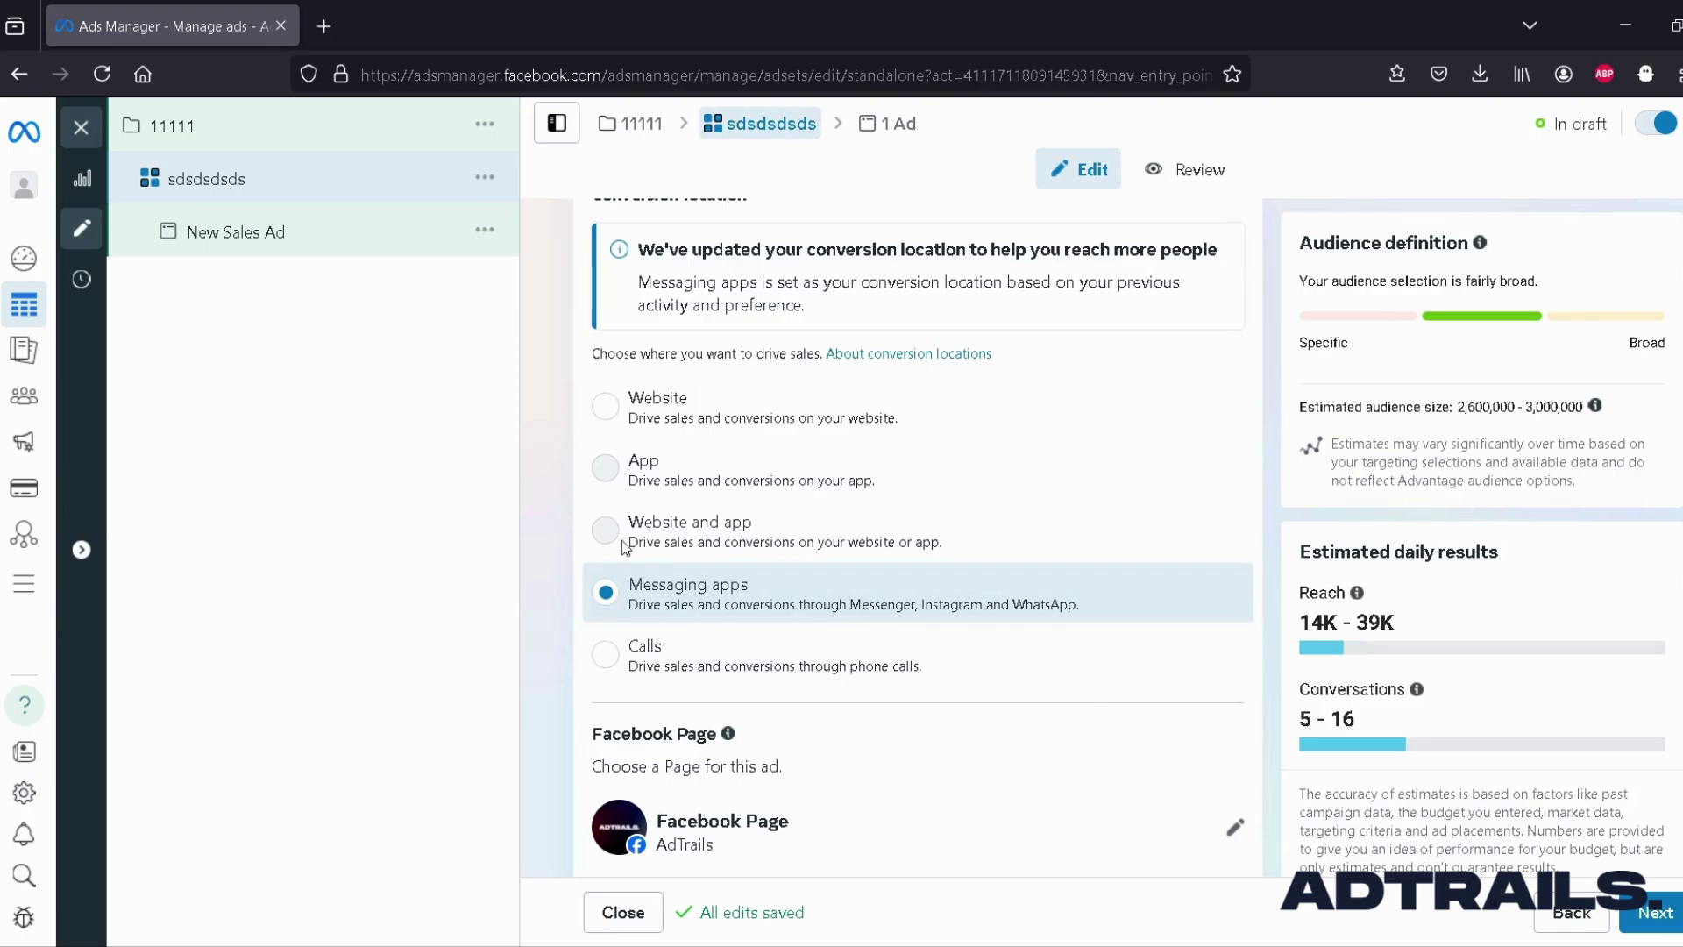
scroll(789, 478, up, 1)
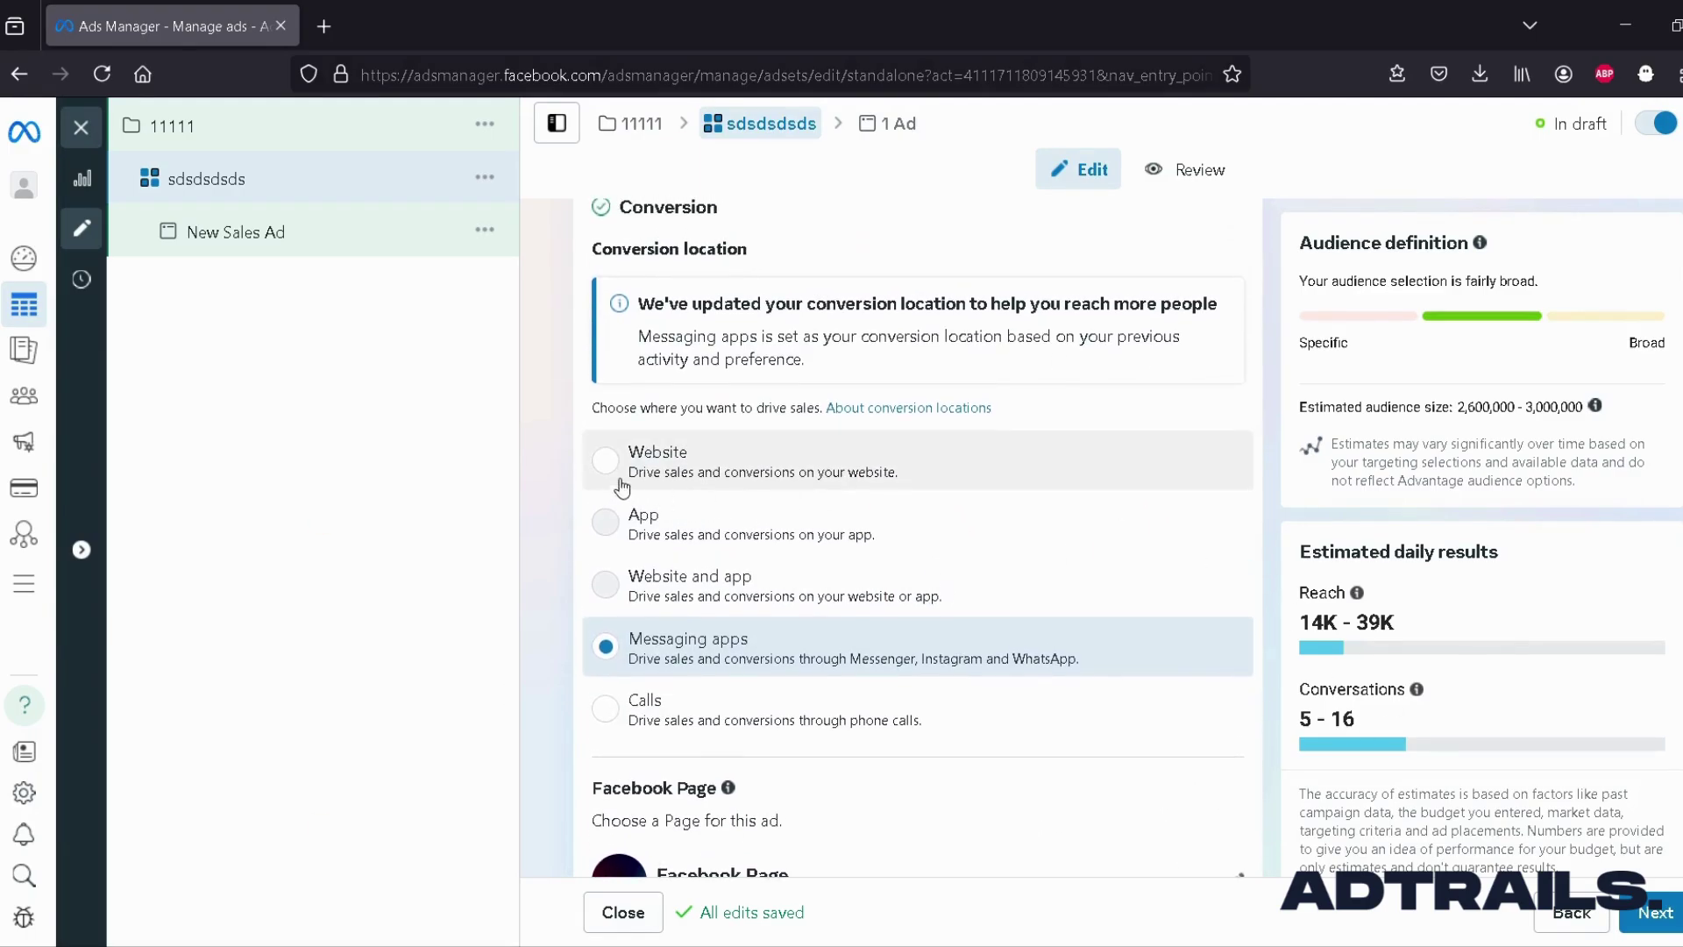
click(687, 465)
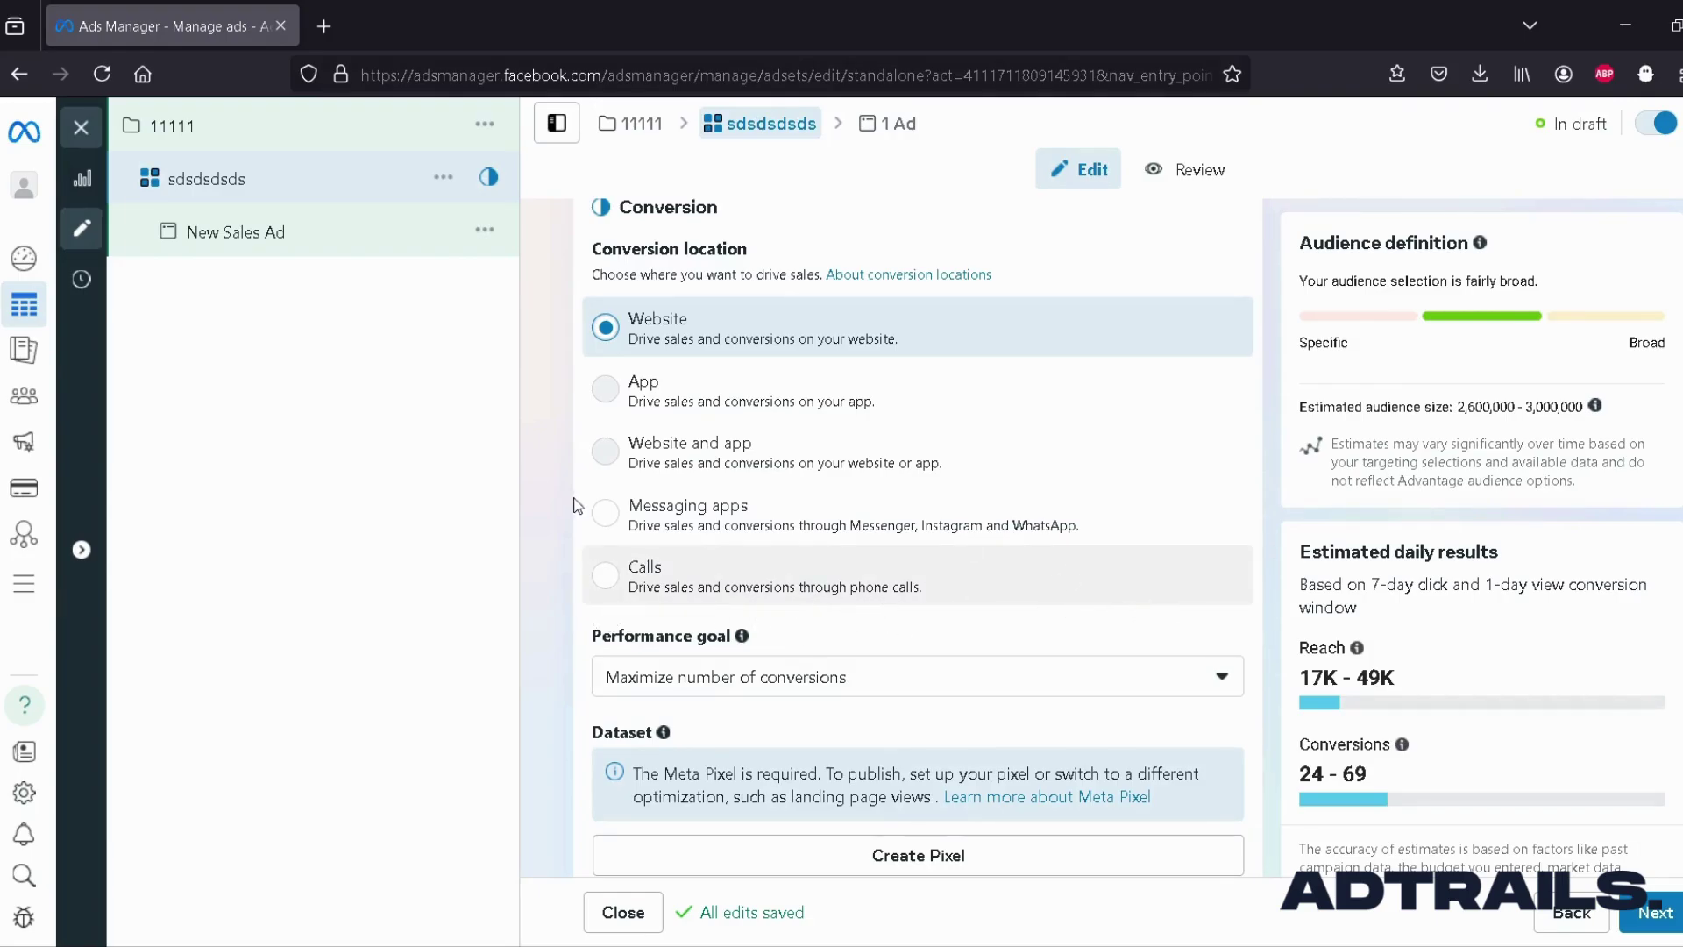
Step: Examine the performance goal options available for the ad set, both conversion goals and other goals
scroll(803, 476, down, 2)
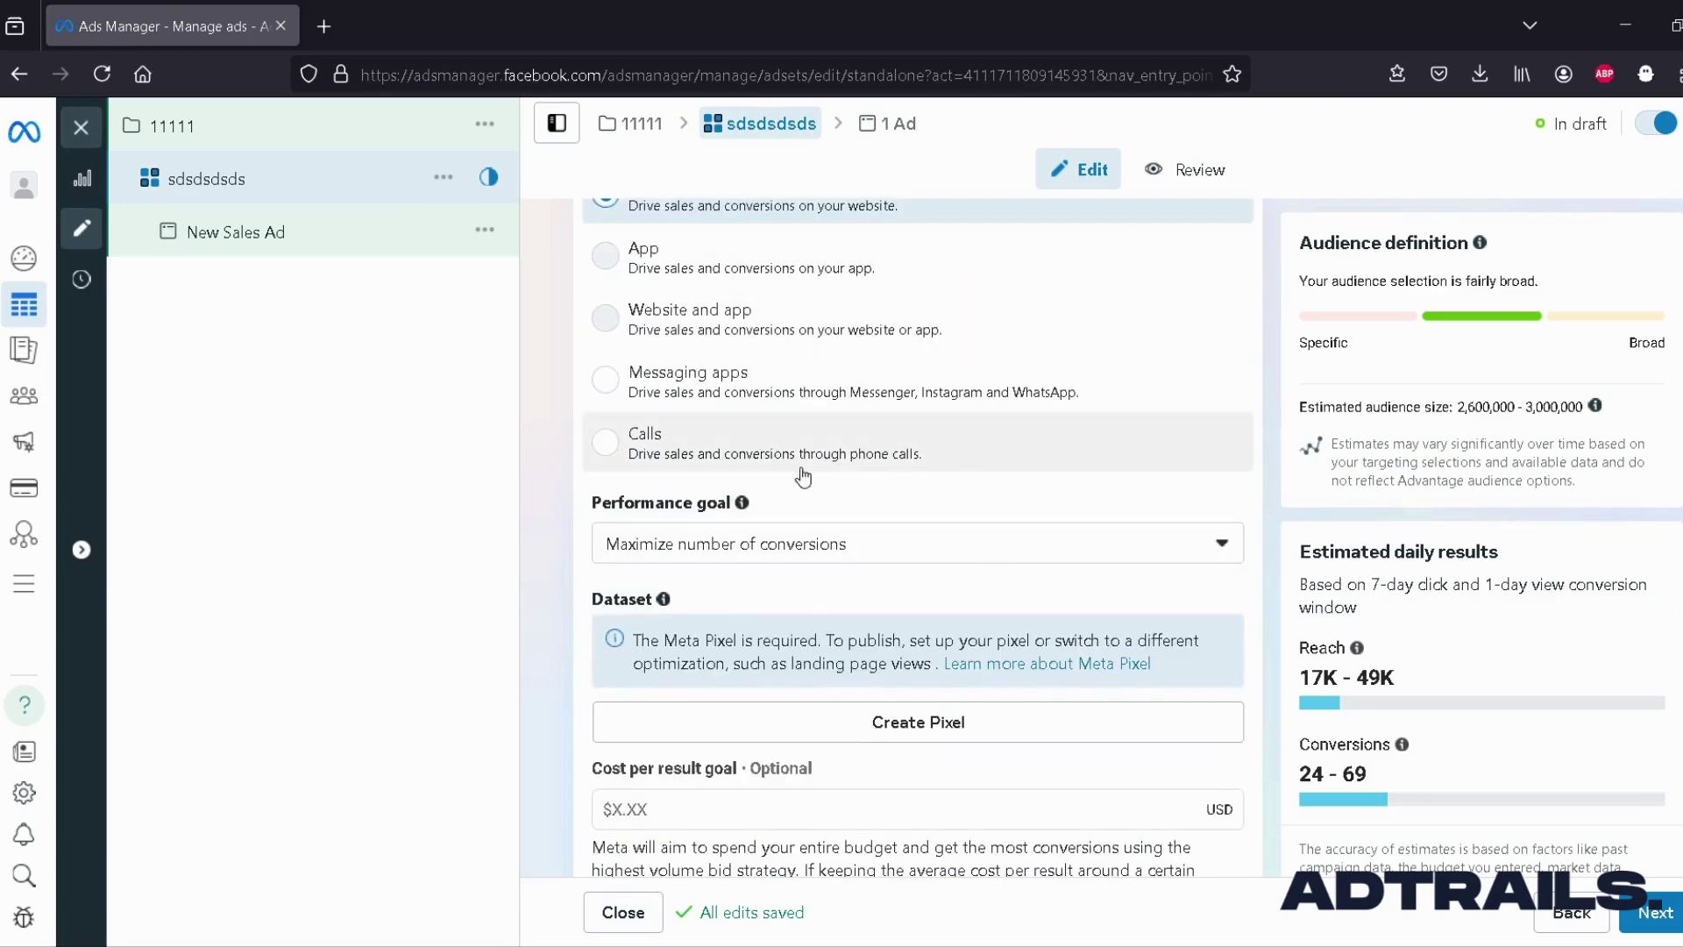
scroll(1048, 420, down, 1)
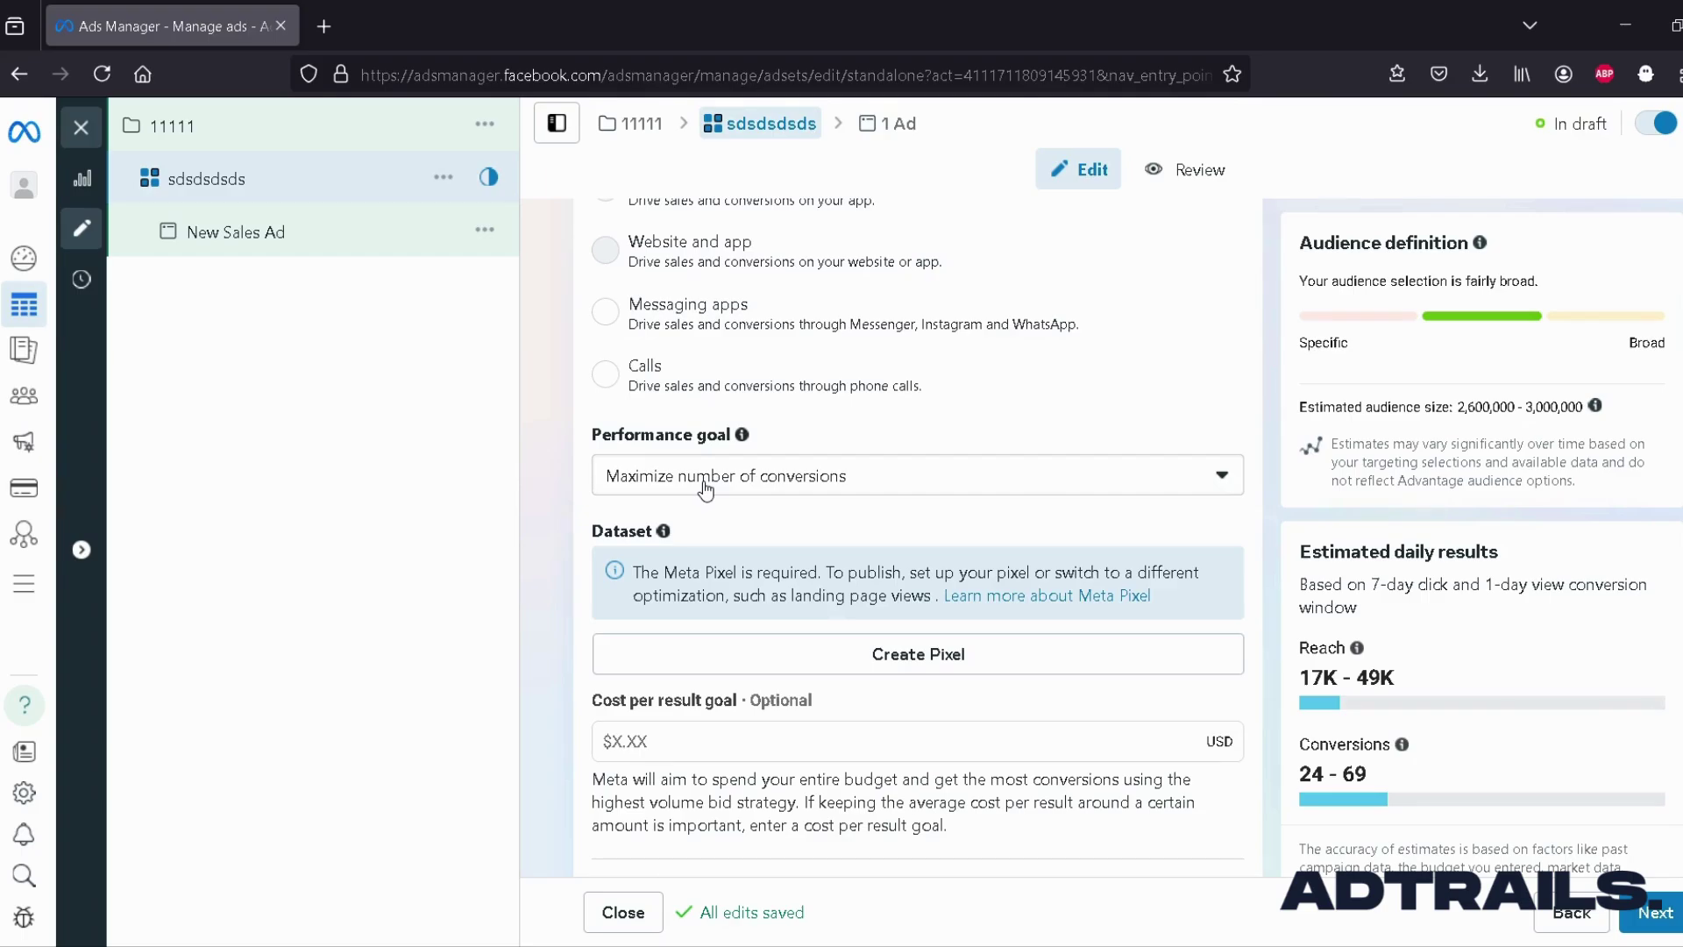
click(706, 488)
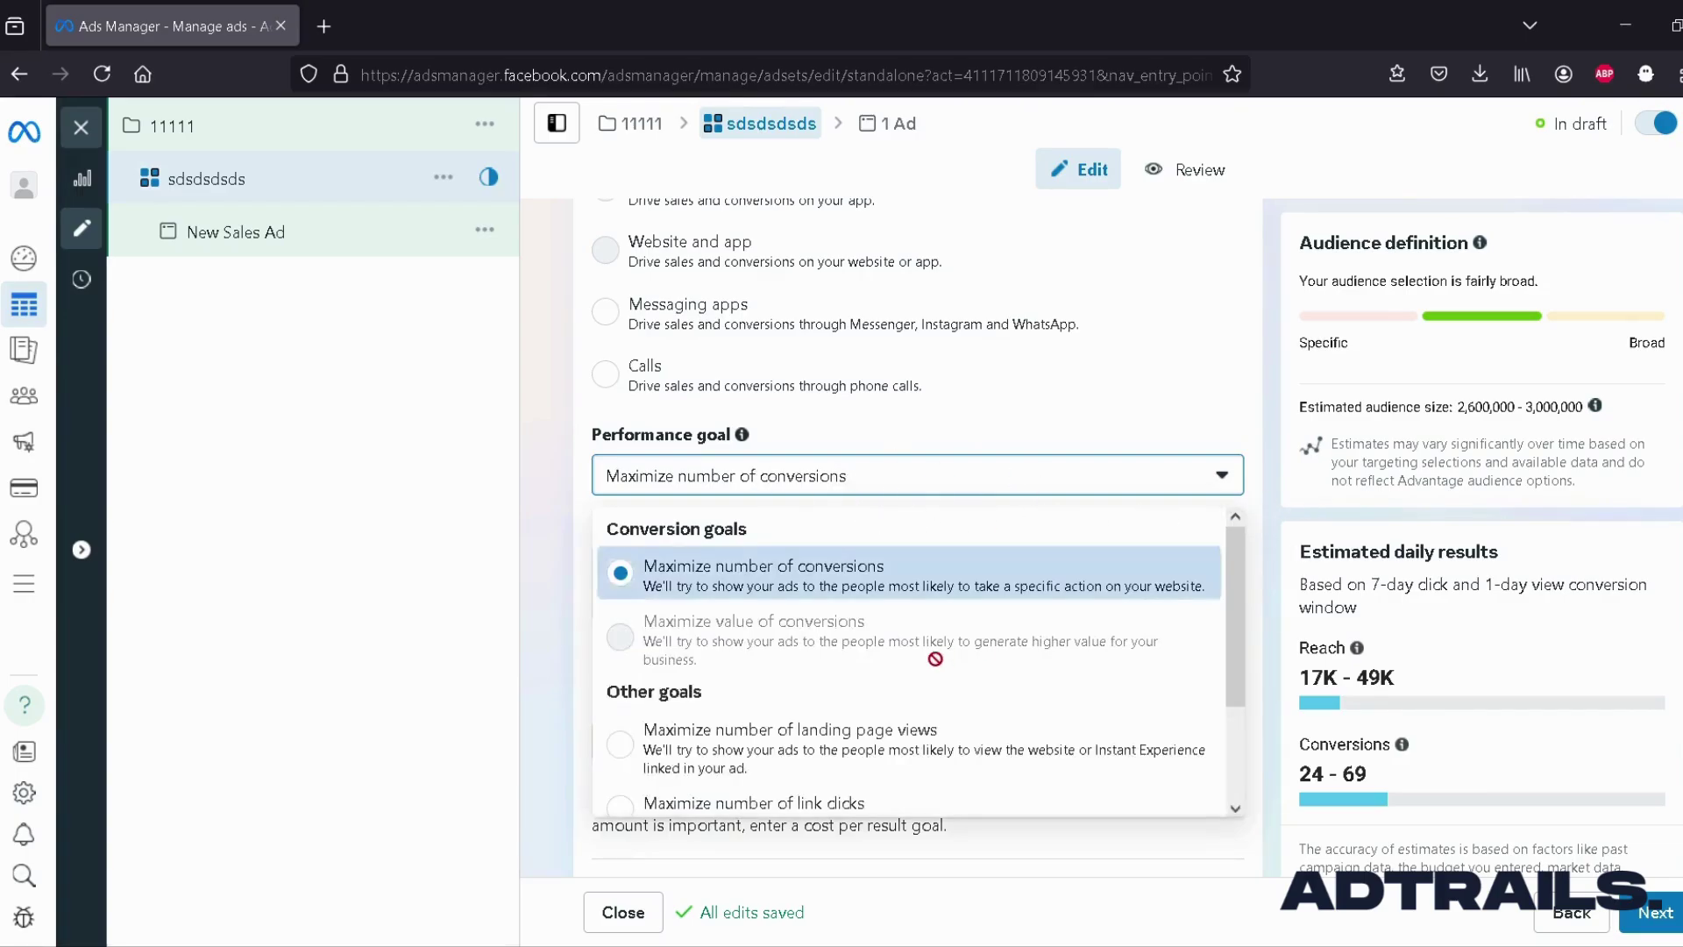
scroll(903, 631, down, 1)
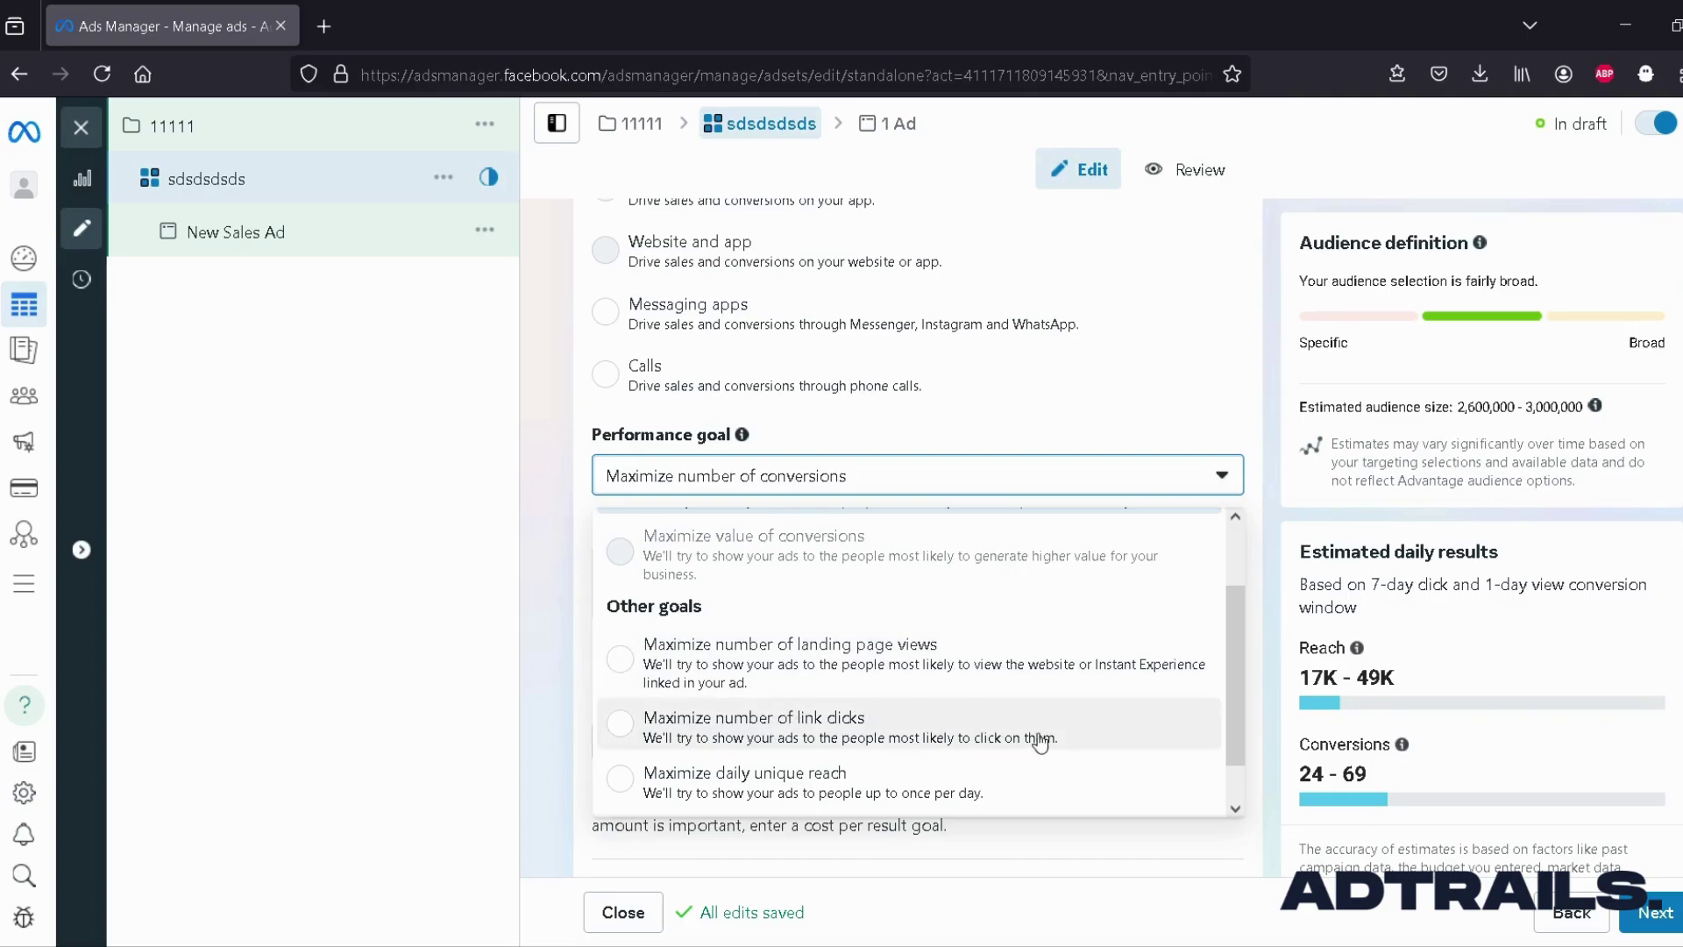
scroll(896, 655, up, 1)
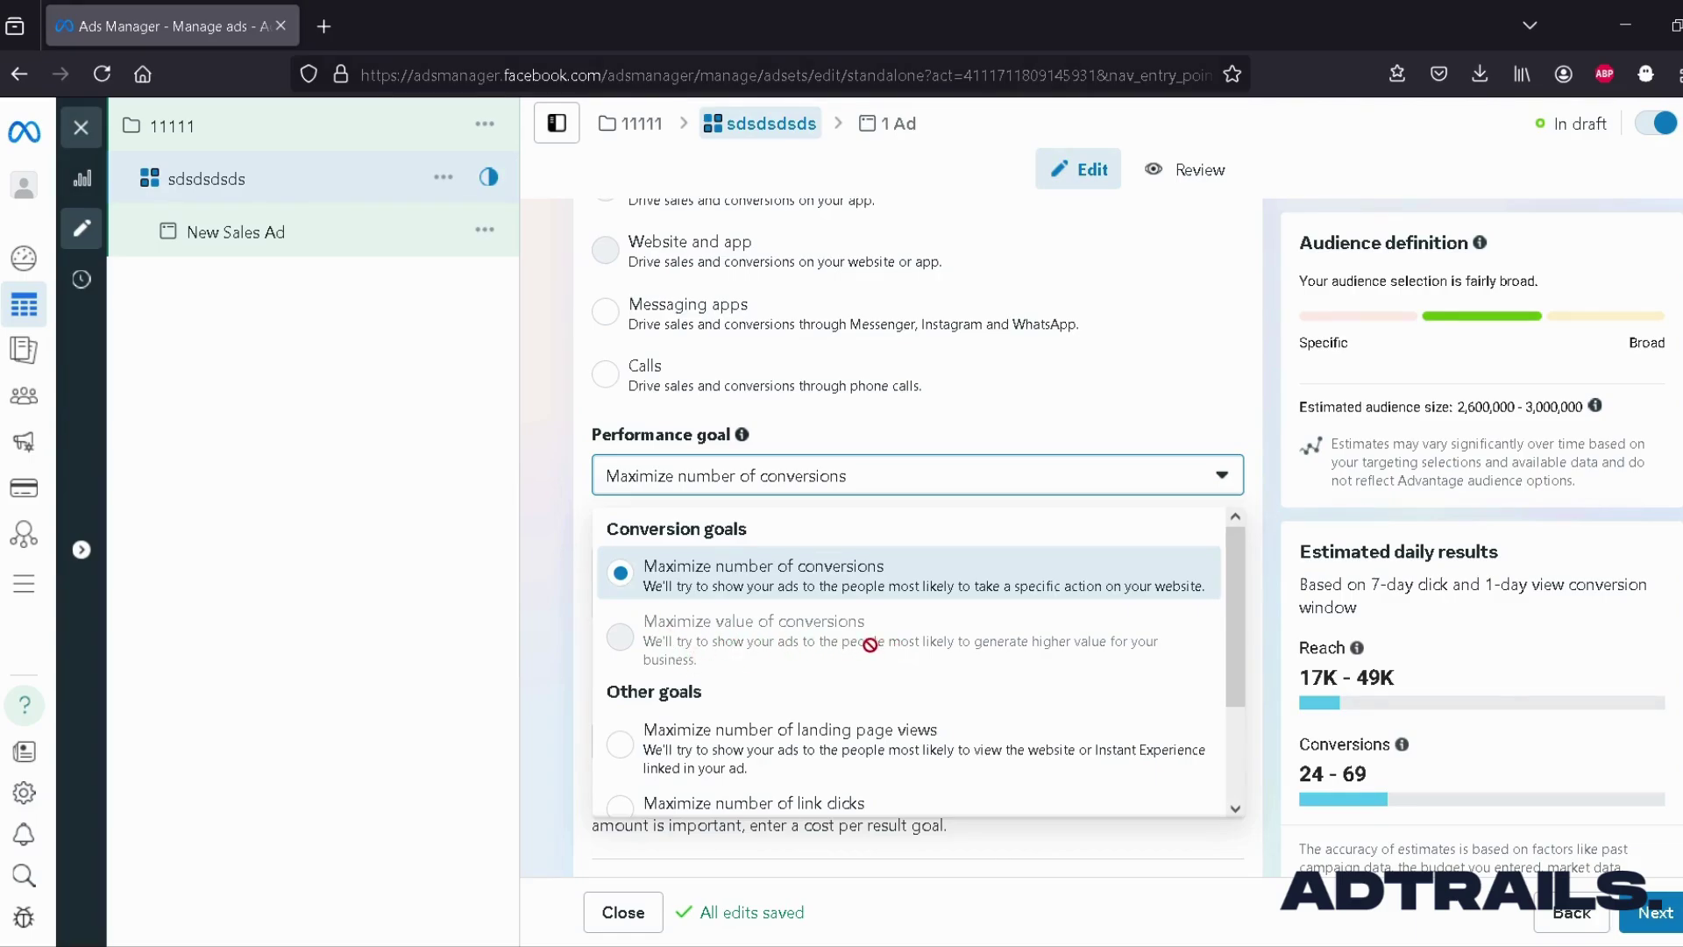
mouse_move(871, 645)
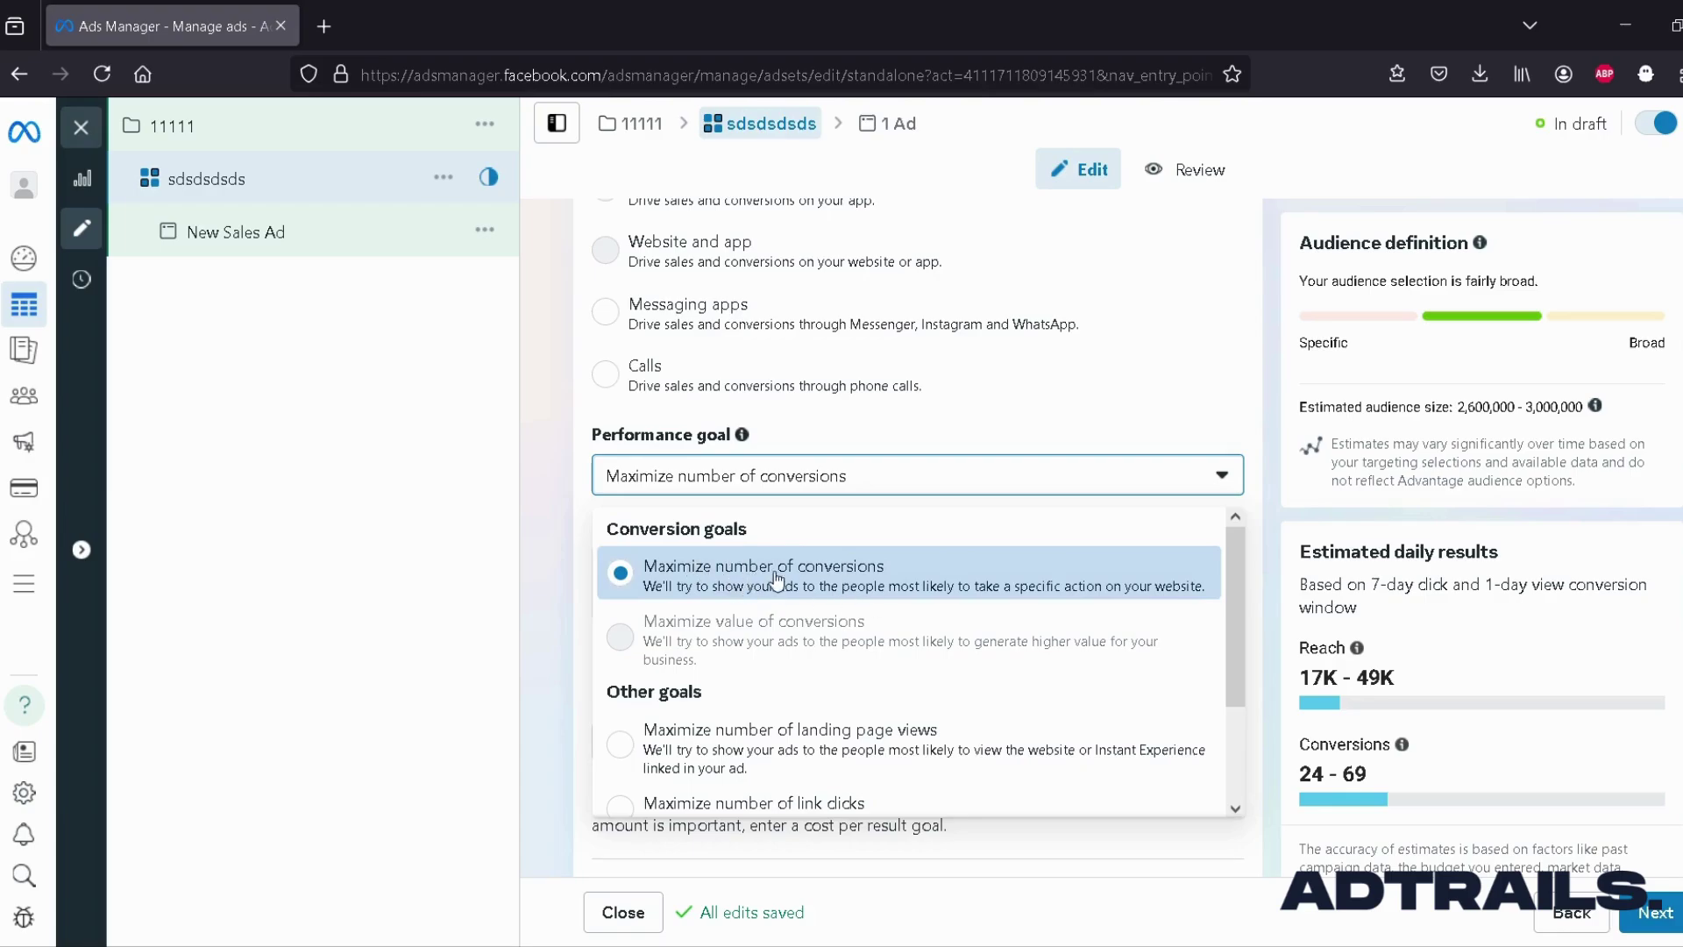
scroll(868, 586, down, 2)
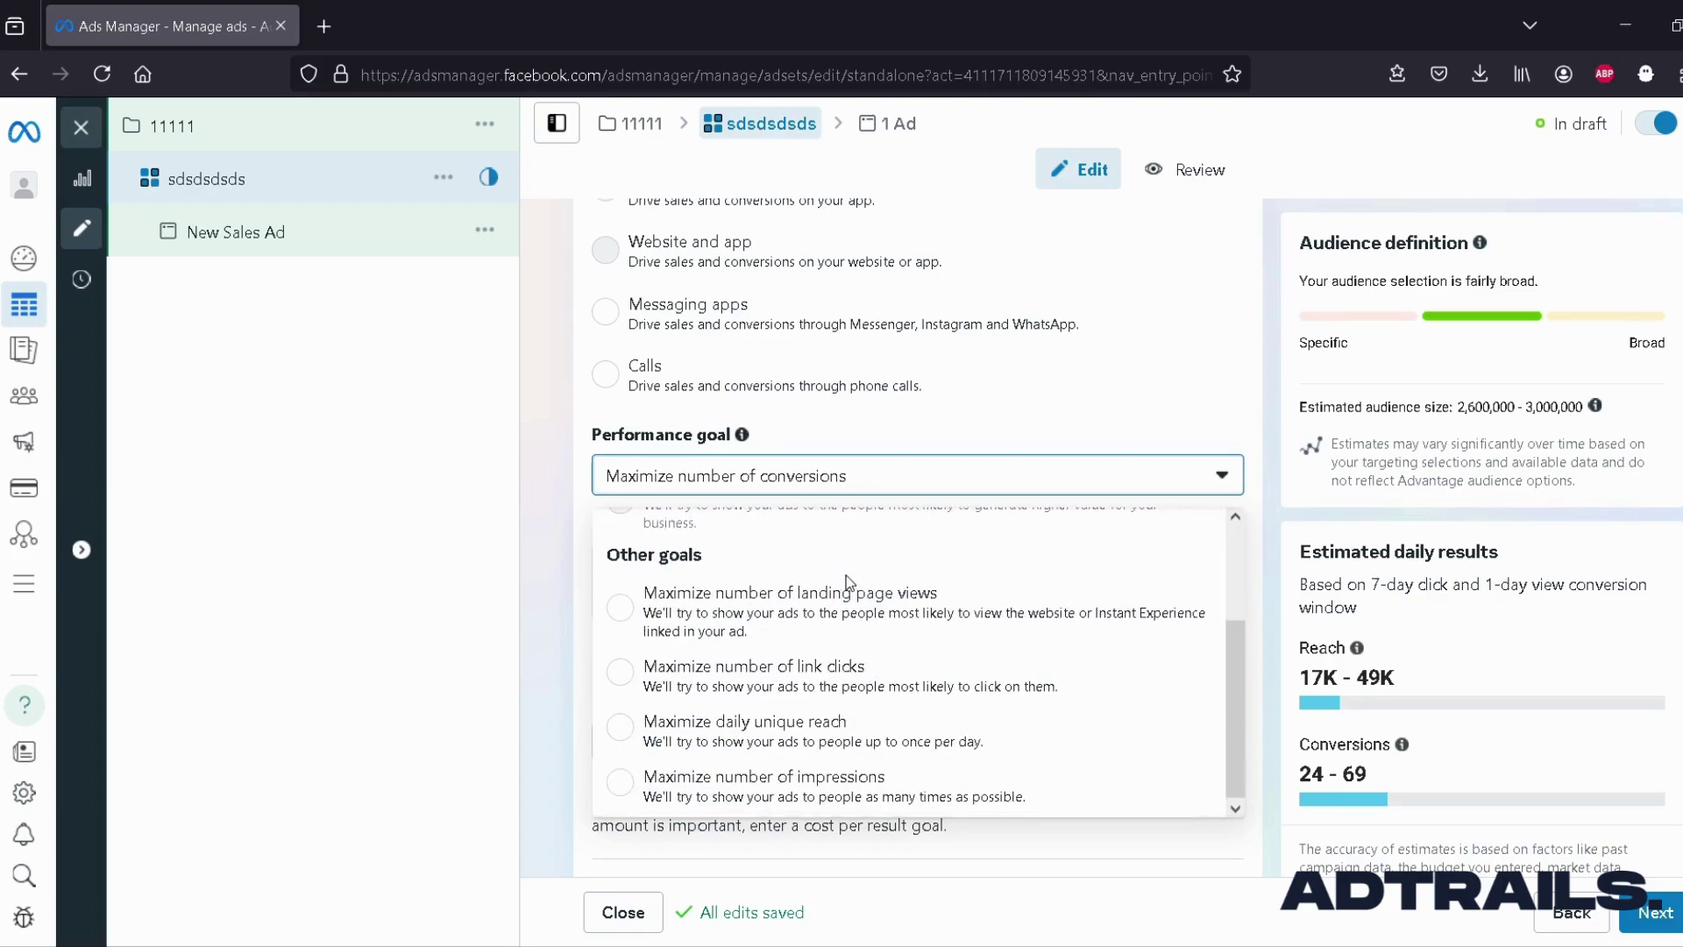
Step: Review the ad set's dataset, dynamic creative, budget and schedule, audience controls, Advantage+ audience and placement settings
scroll(613, 456, down, 3)
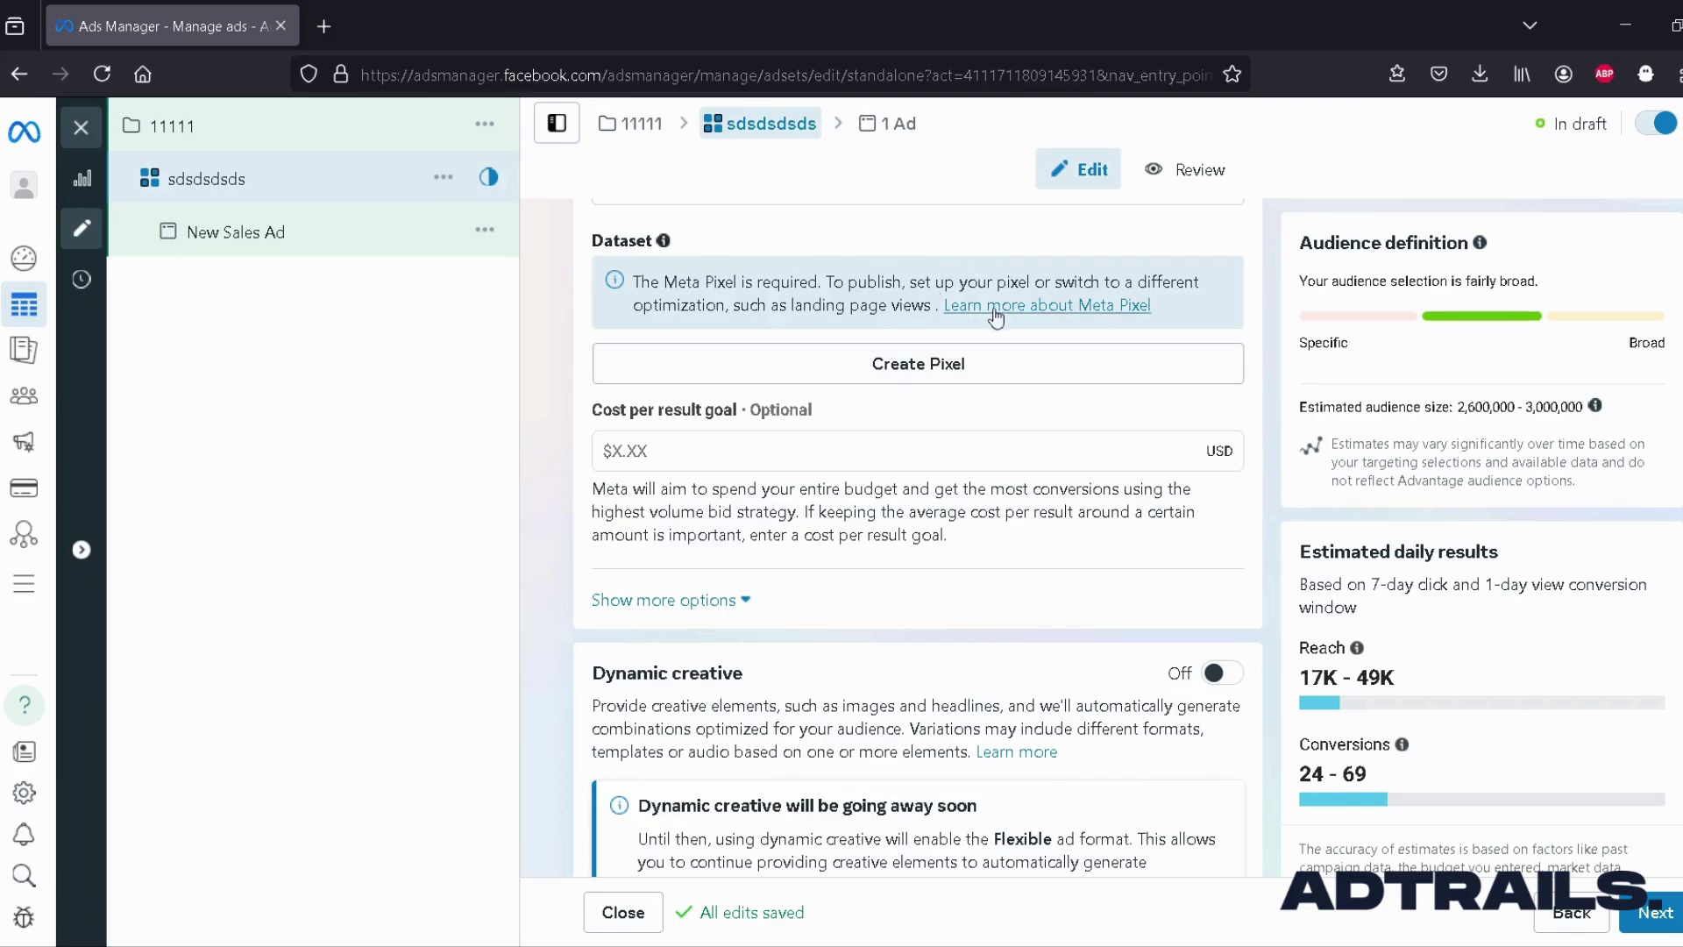
scroll(713, 388, down, 2)
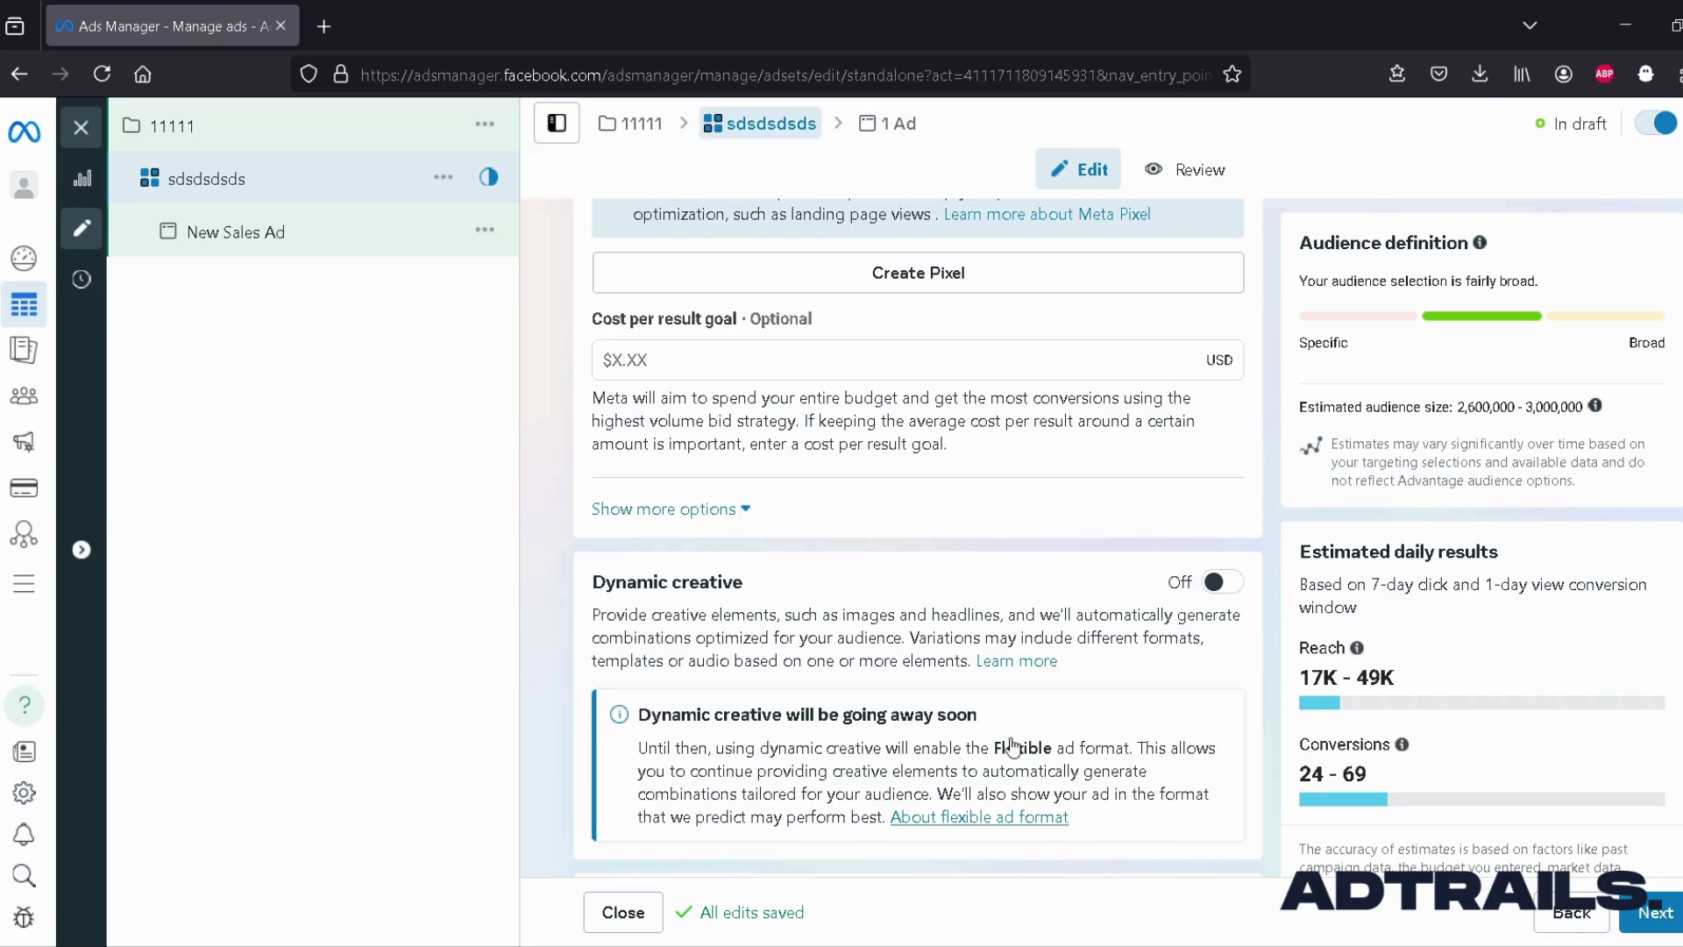
scroll(673, 334, down, 3)
scroll(674, 334, down, 1)
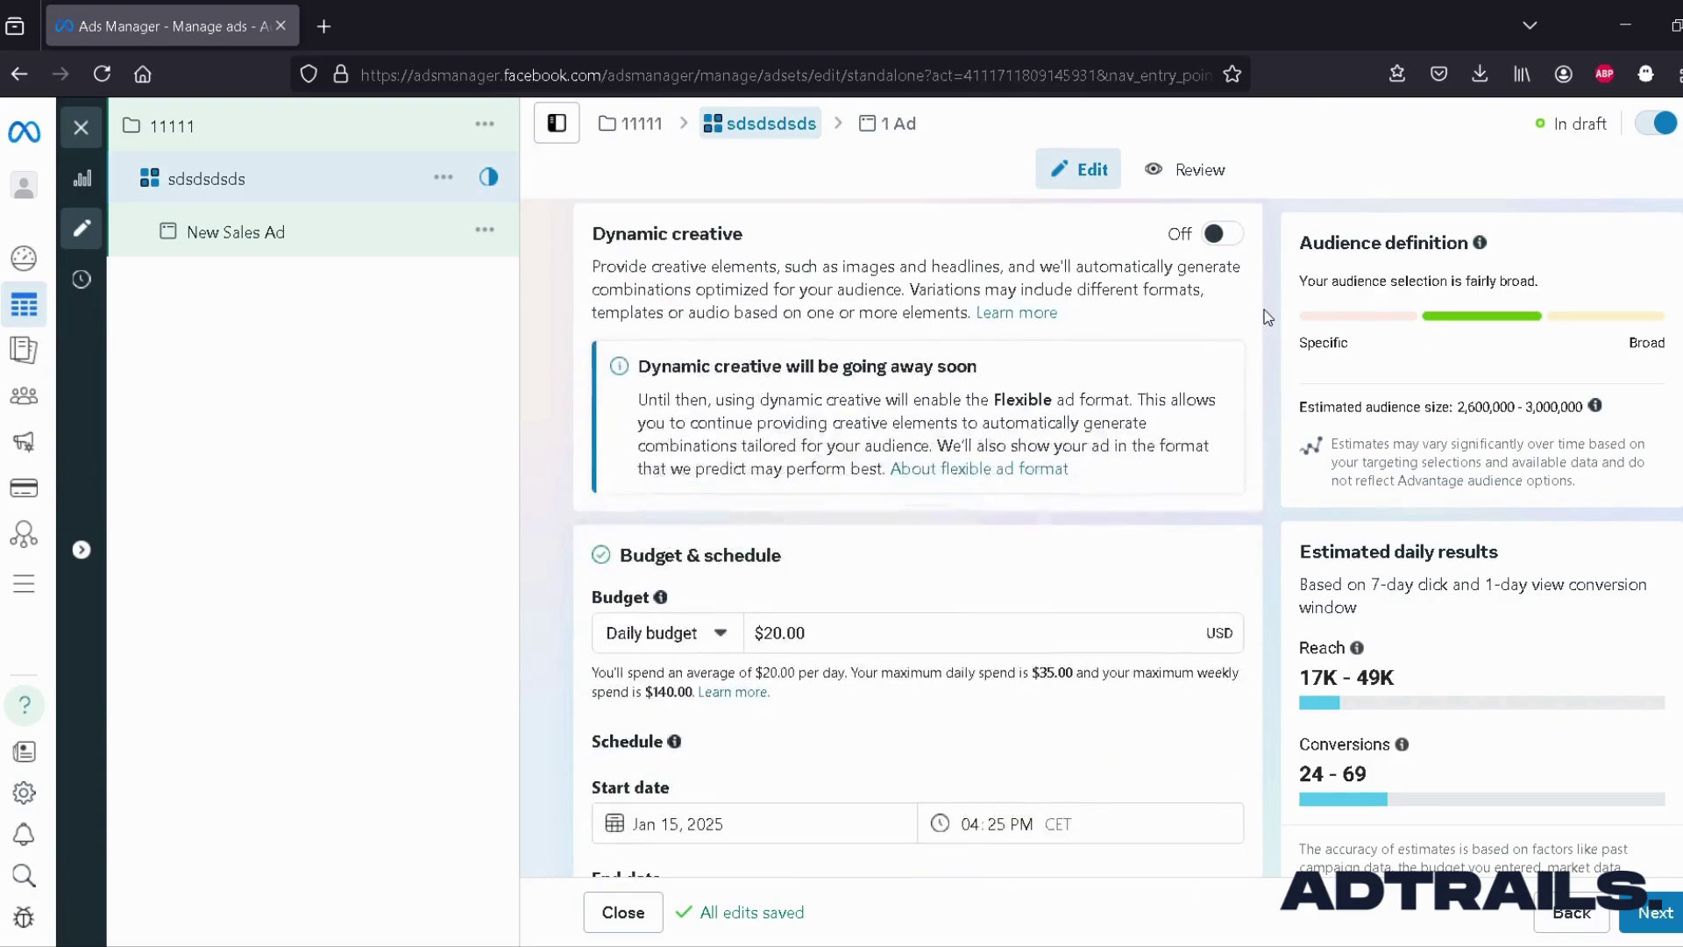
scroll(1118, 574, down, 7)
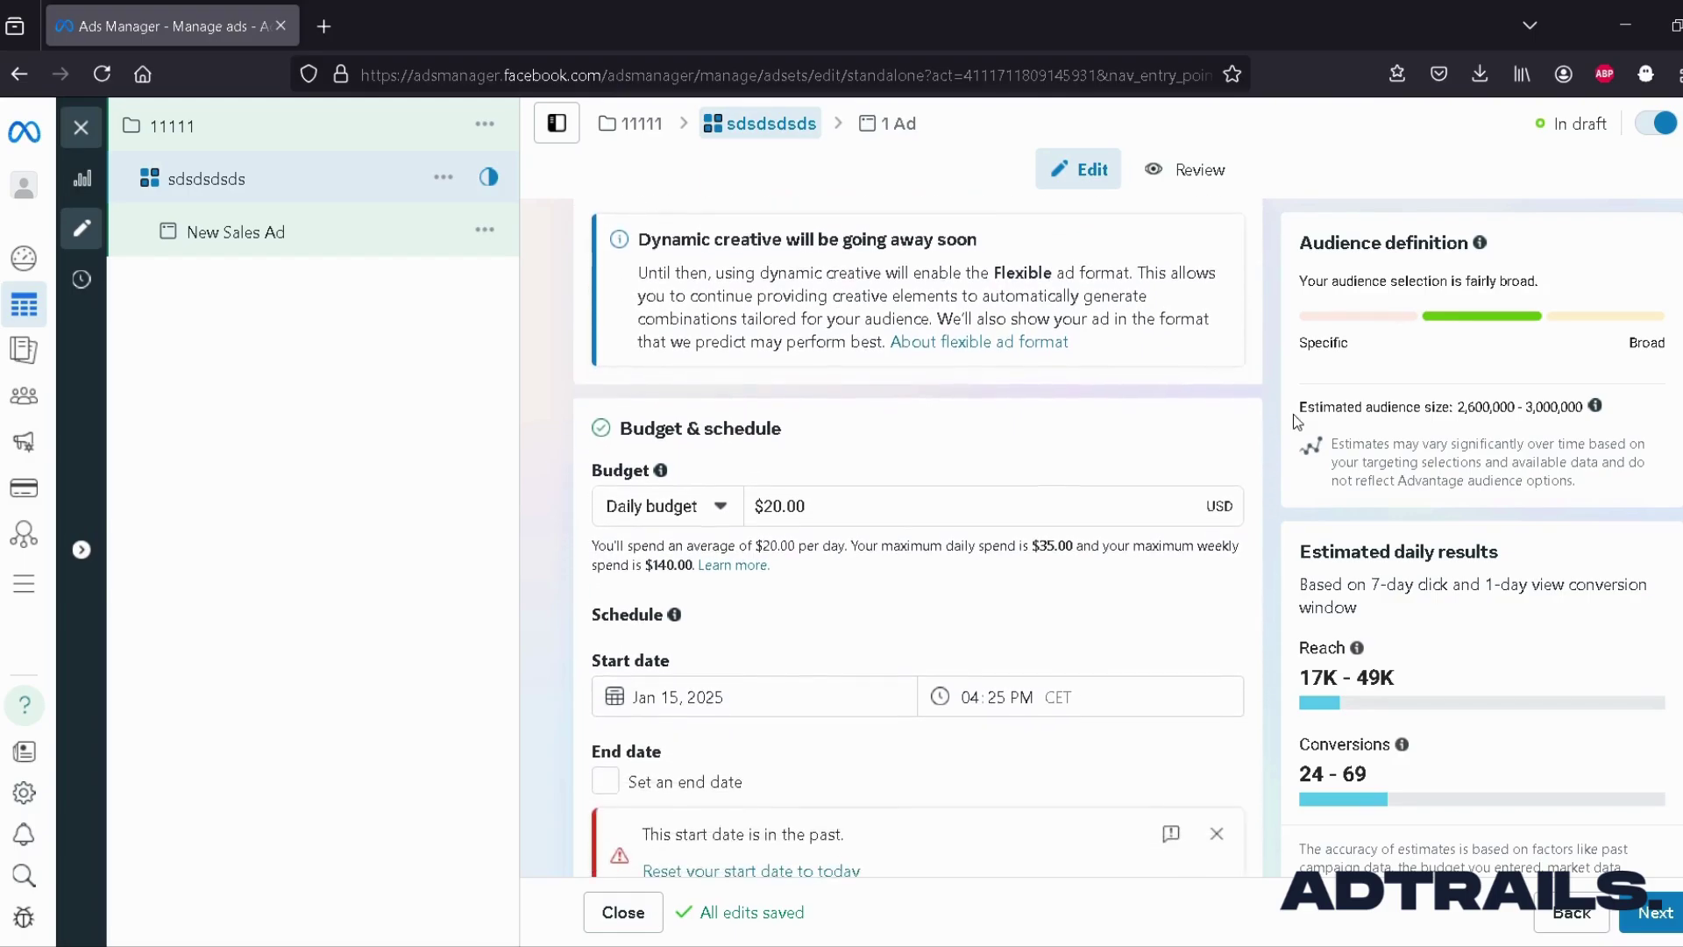
scroll(1119, 574, down, 6)
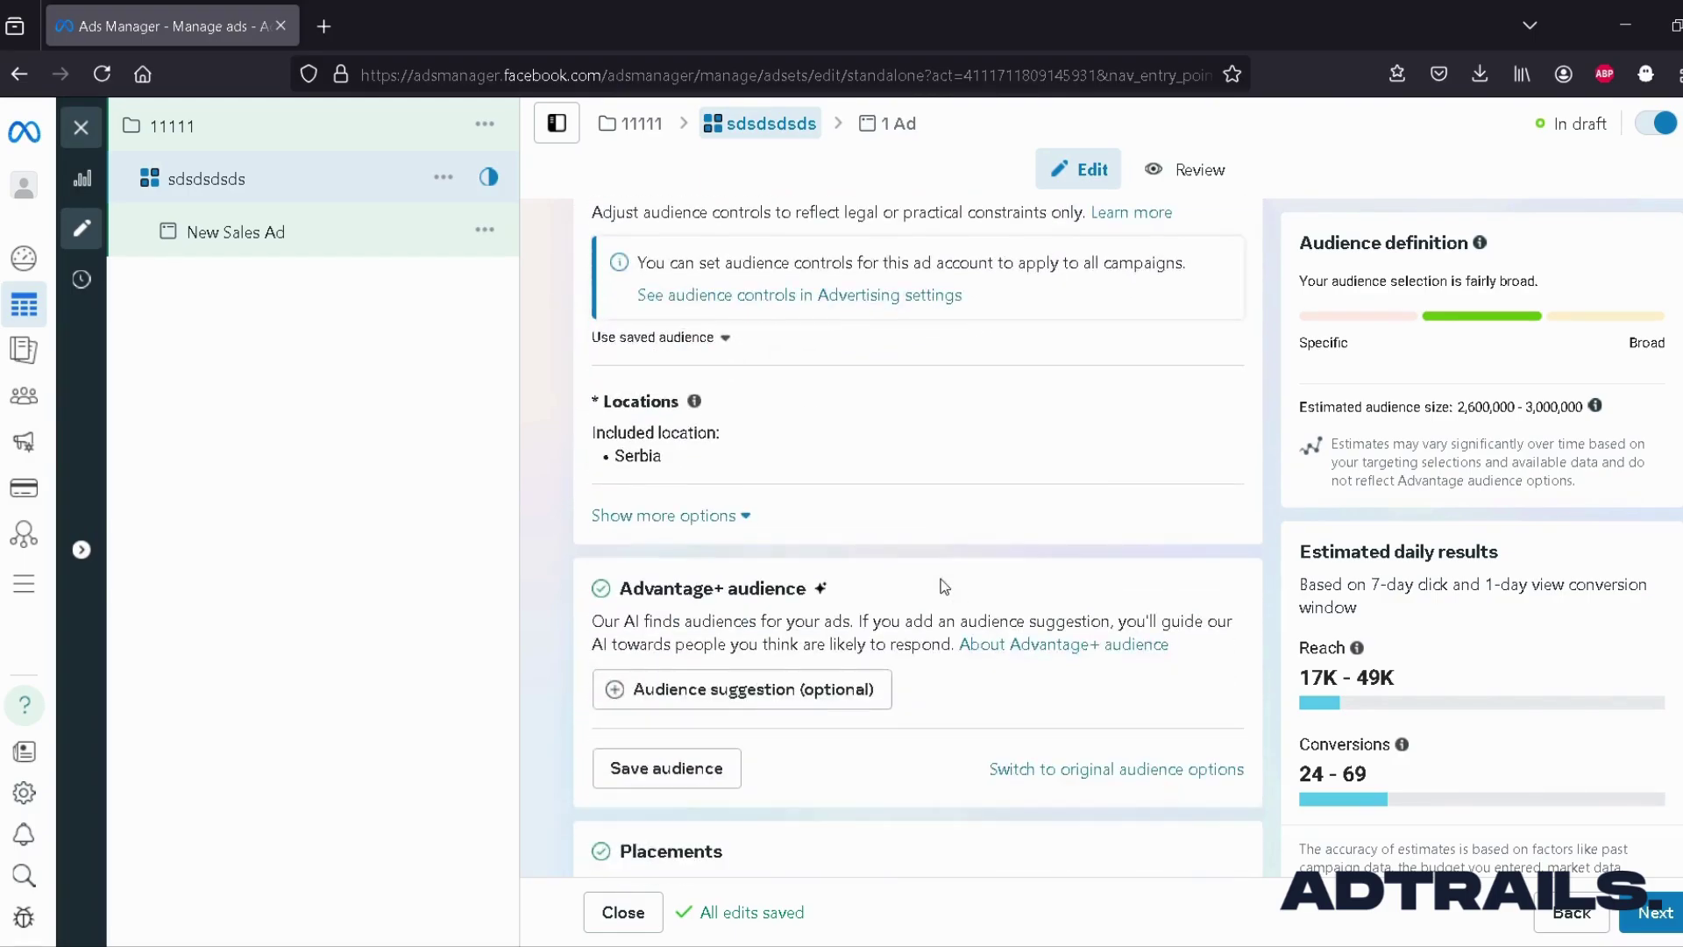
scroll(649, 351, down, 2)
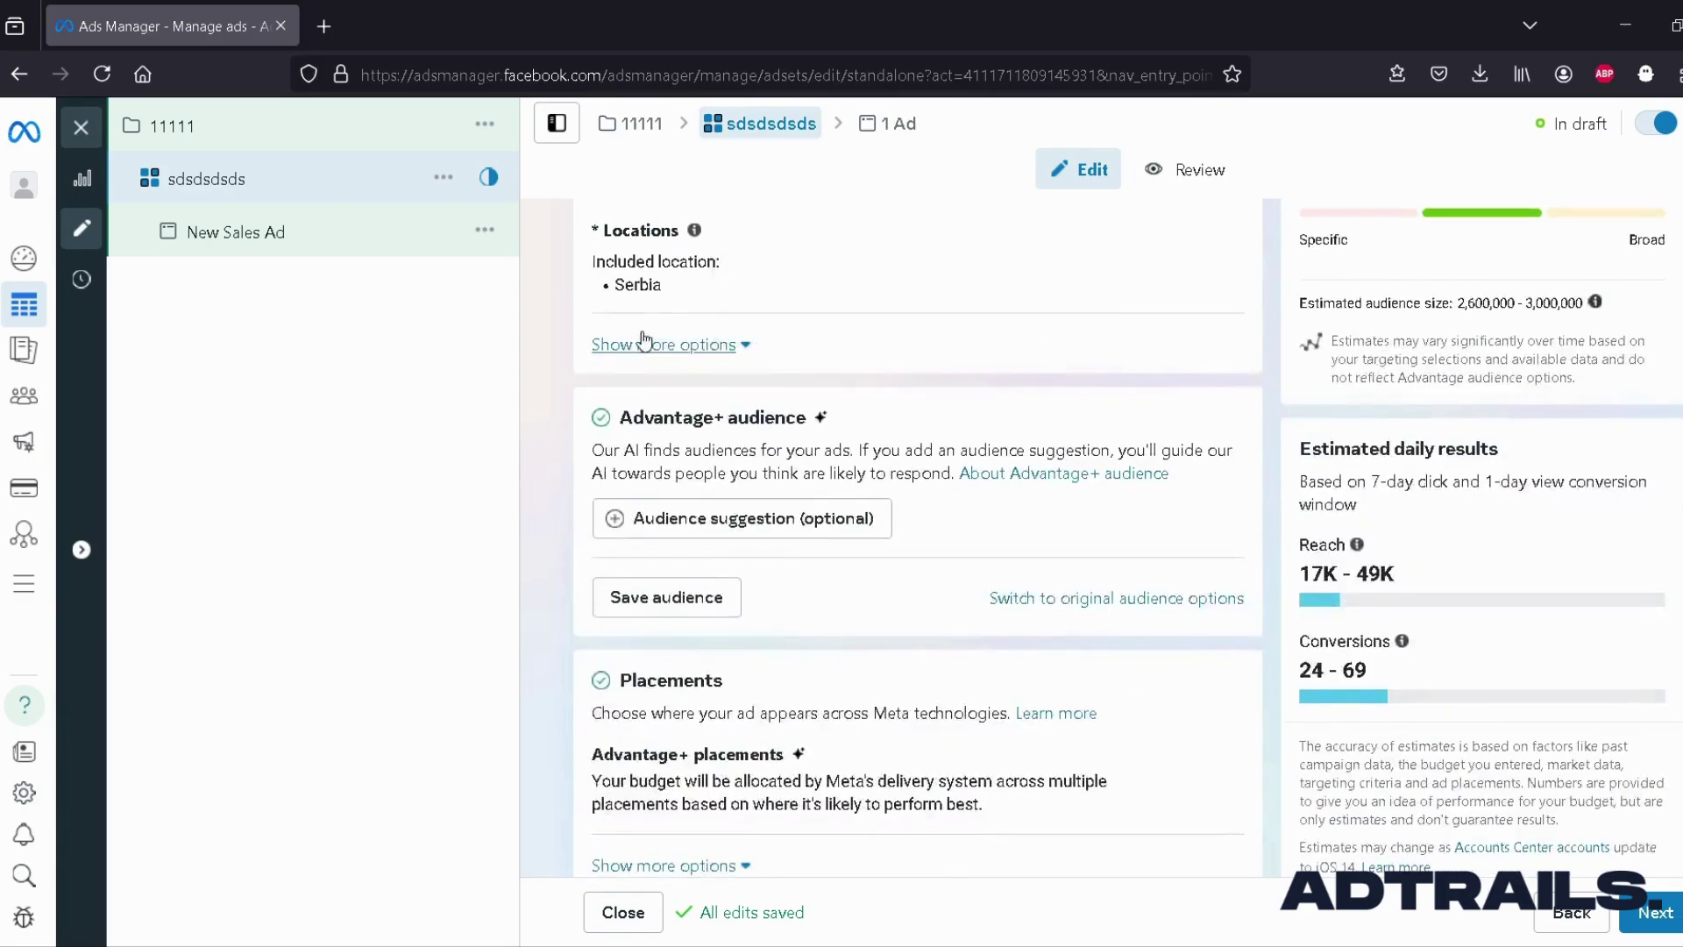
scroll(1210, 339, up, 1)
scroll(834, 458, down, 1)
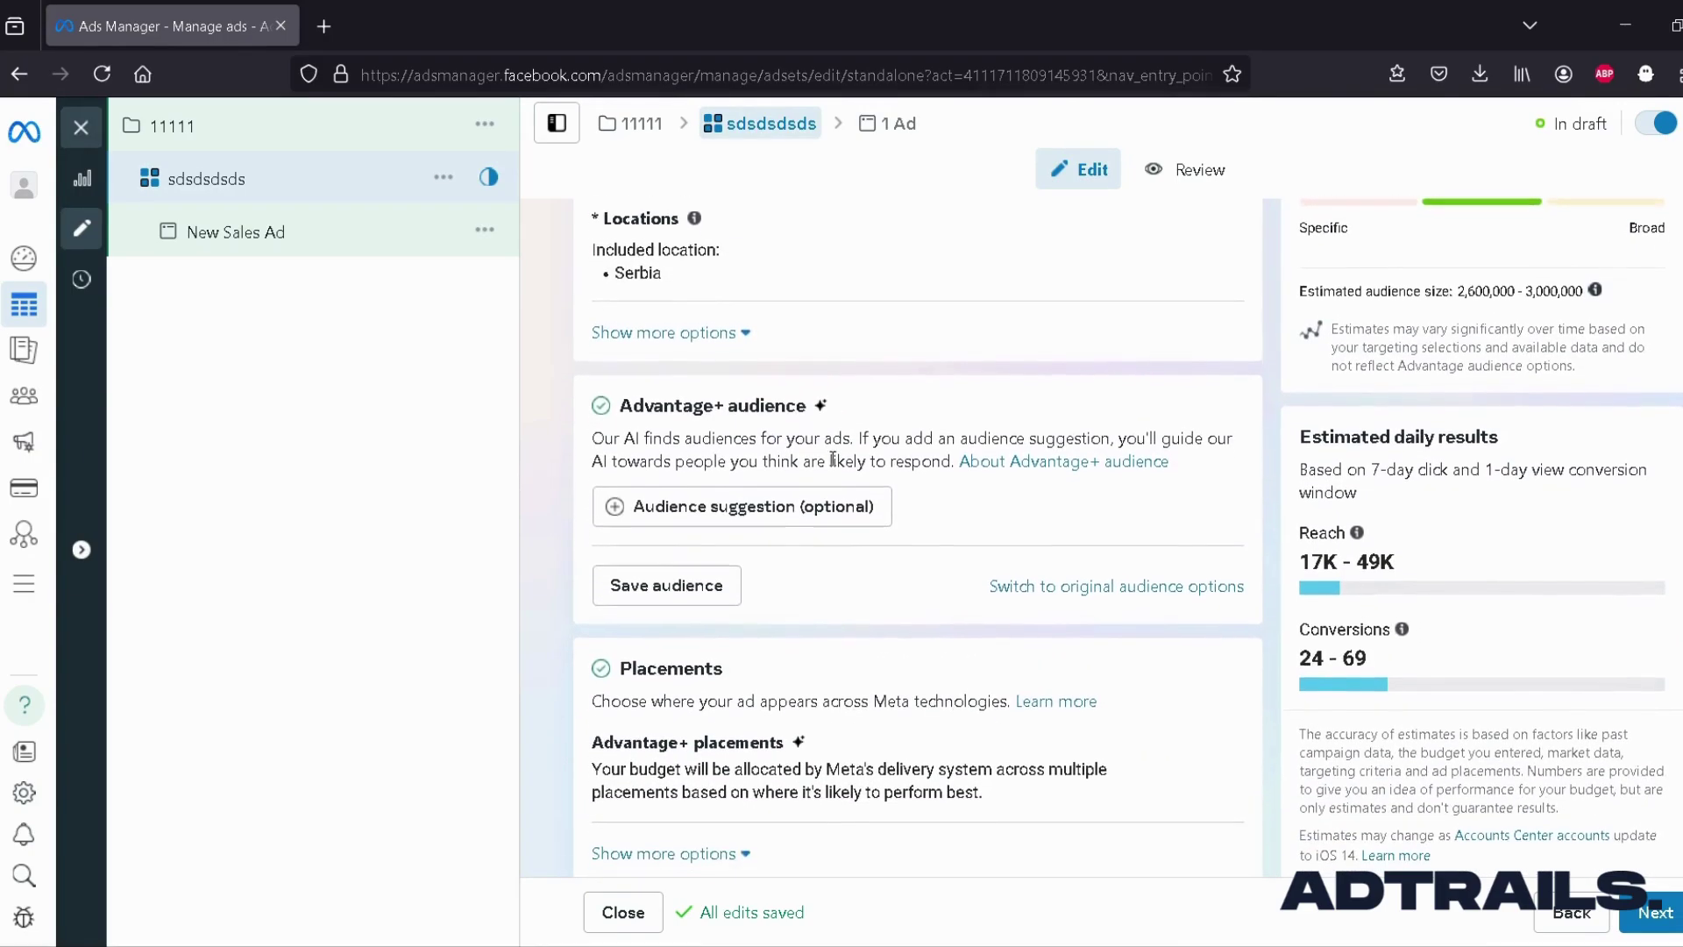
scroll(796, 638, up, 1)
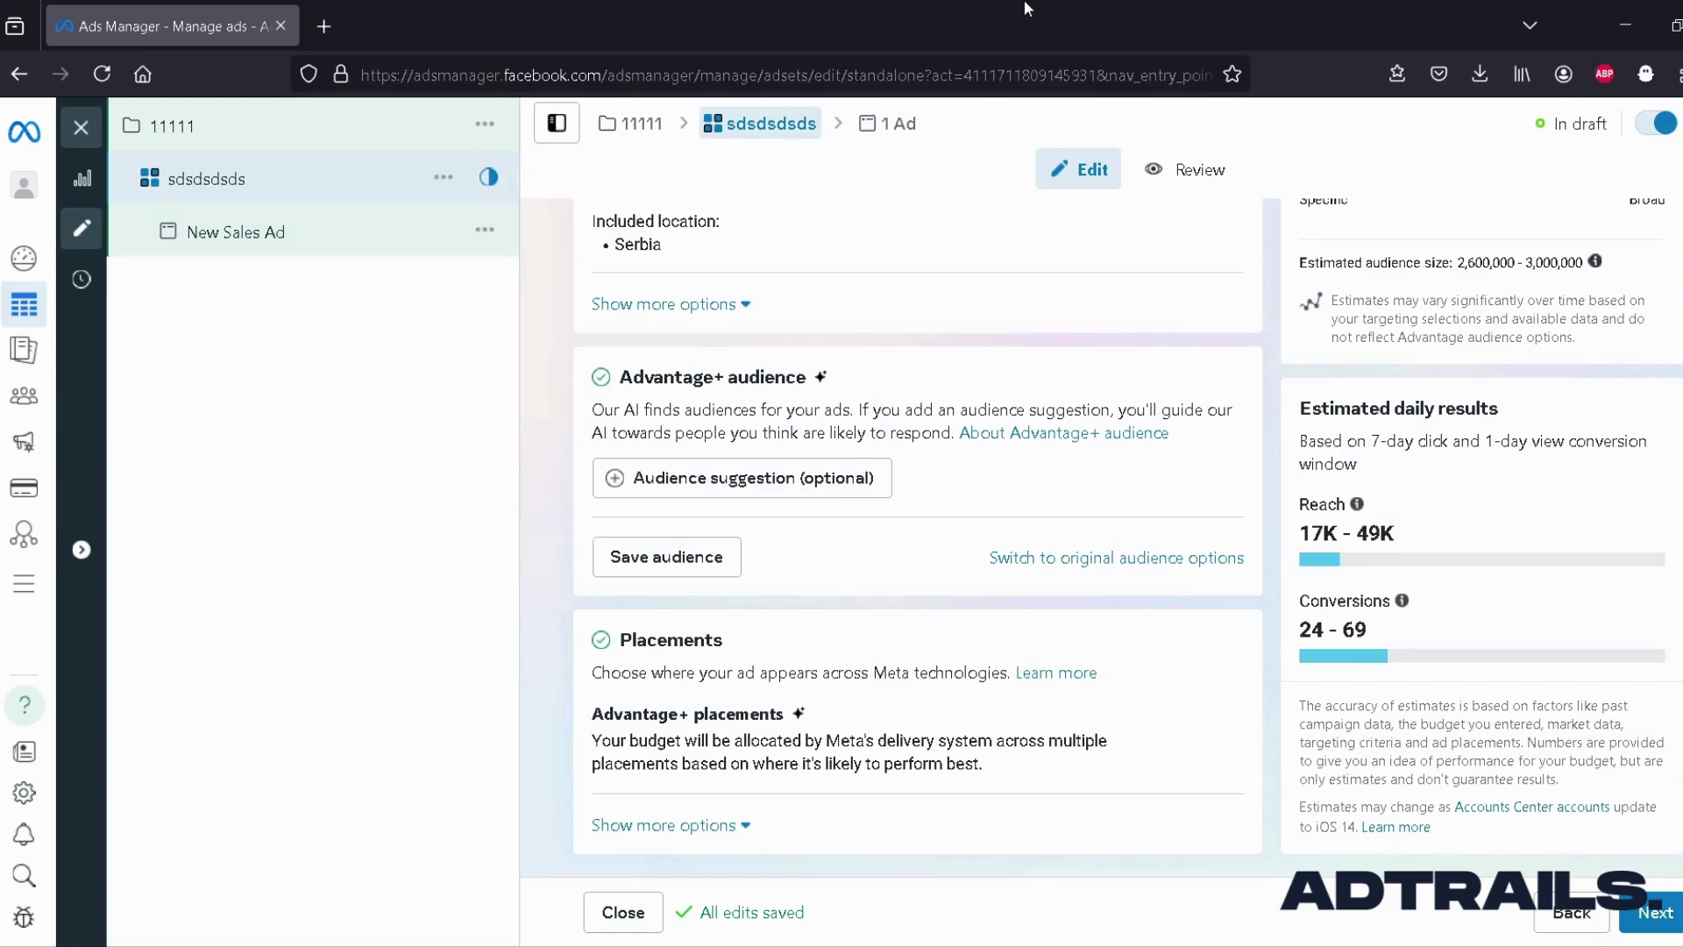